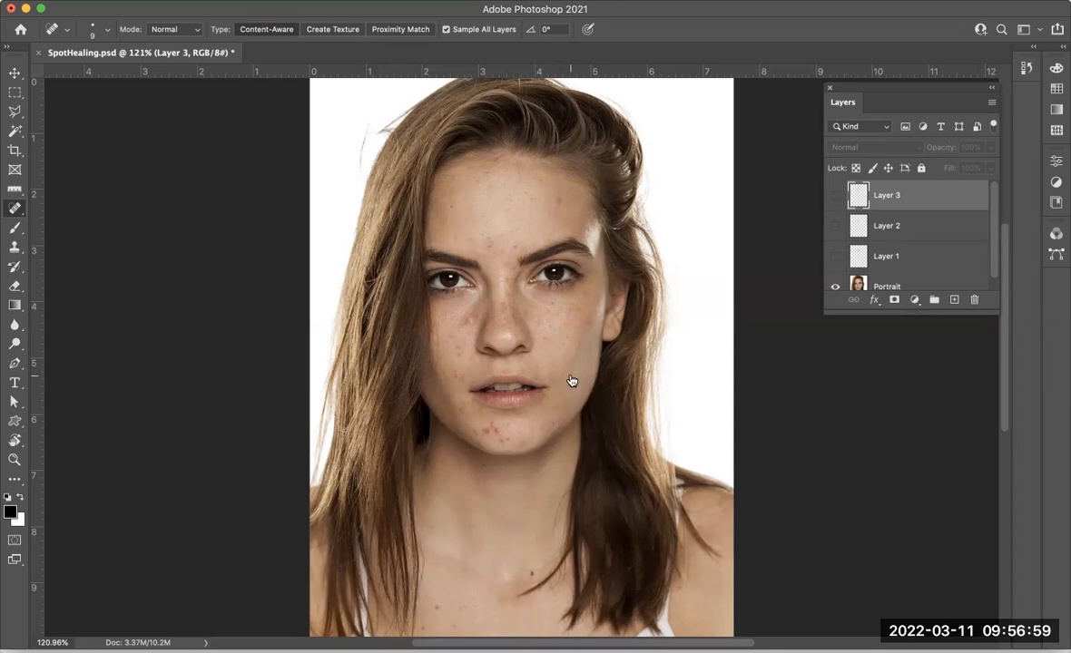
Switch to the Damaged Photos assignment page in the browser and download Woman2.psd
key("super+Tab")
scroll(462, 348, "down", 3)
scroll(462, 348, "down", 5)
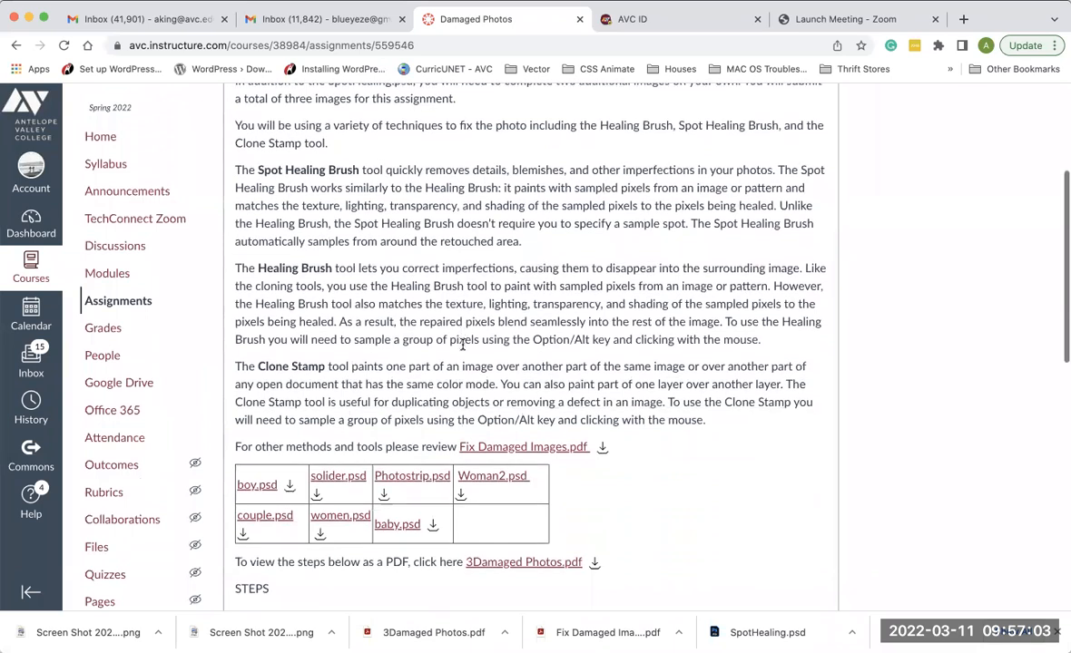
scroll(462, 345, "down", 1)
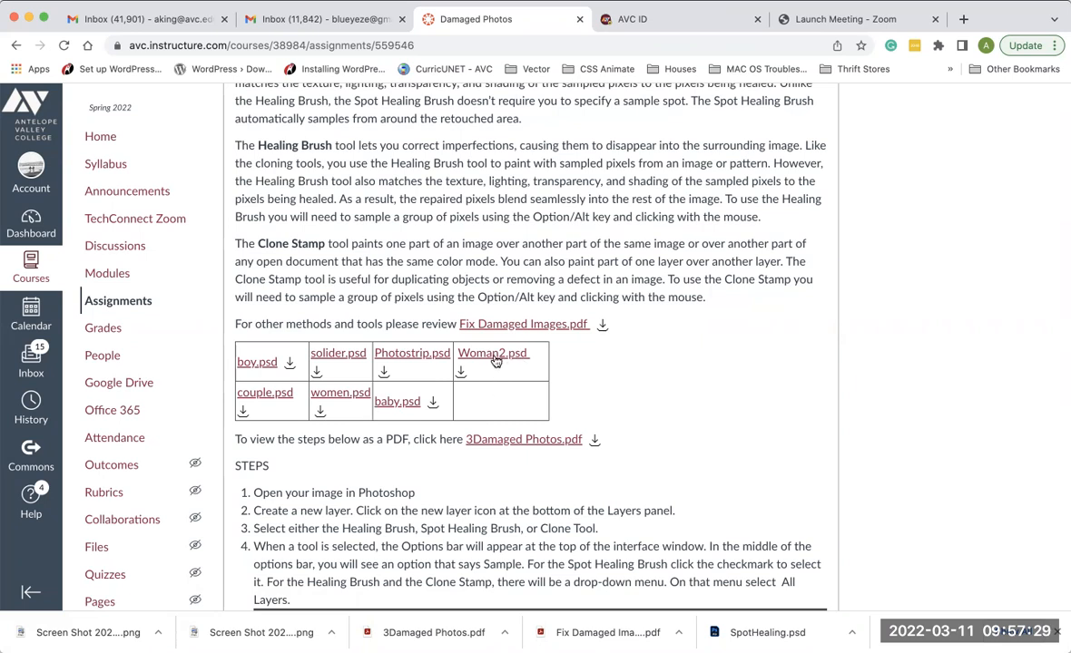
left_click(461, 373)
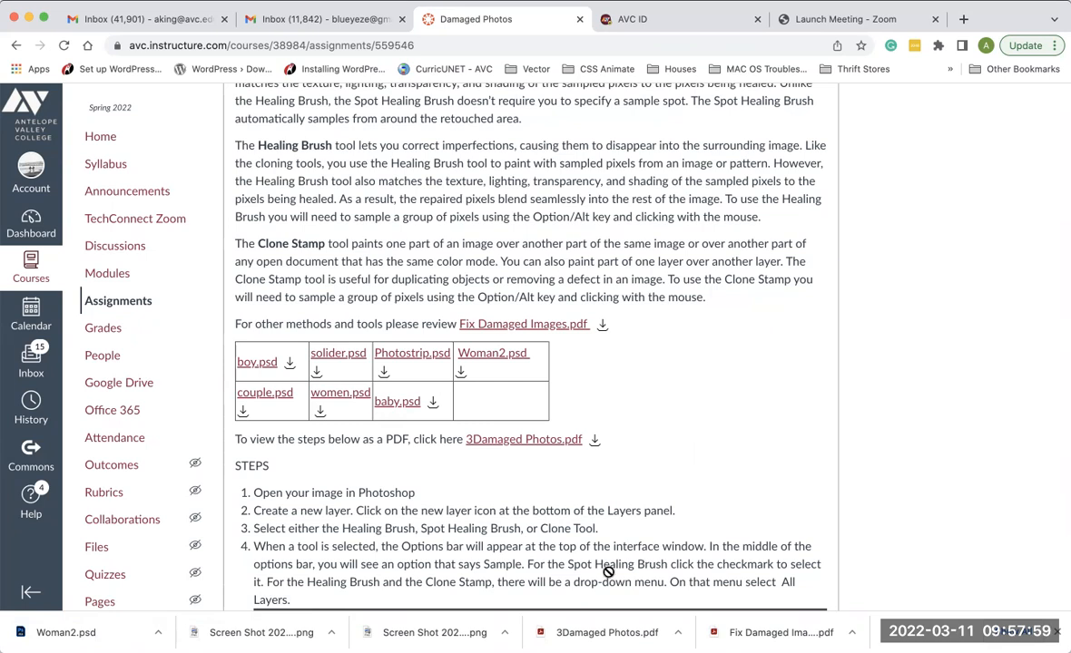
Switch back to Photoshop and open Woman2.psd from the Damaged folder
key("super+Tab")
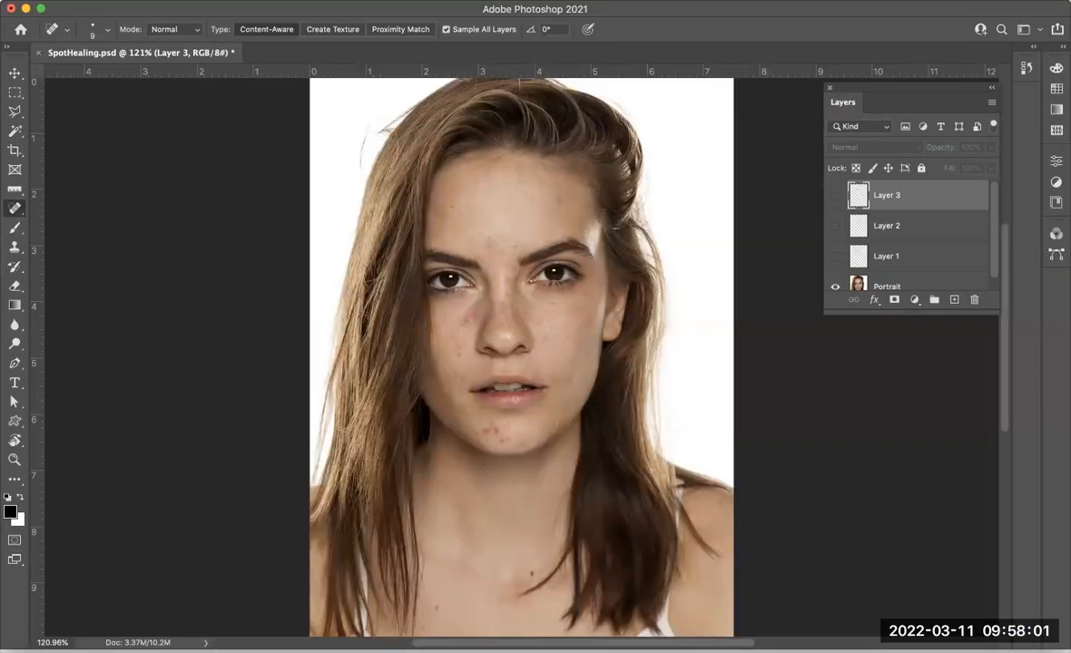
left_click(123, 1)
left_click(133, 26)
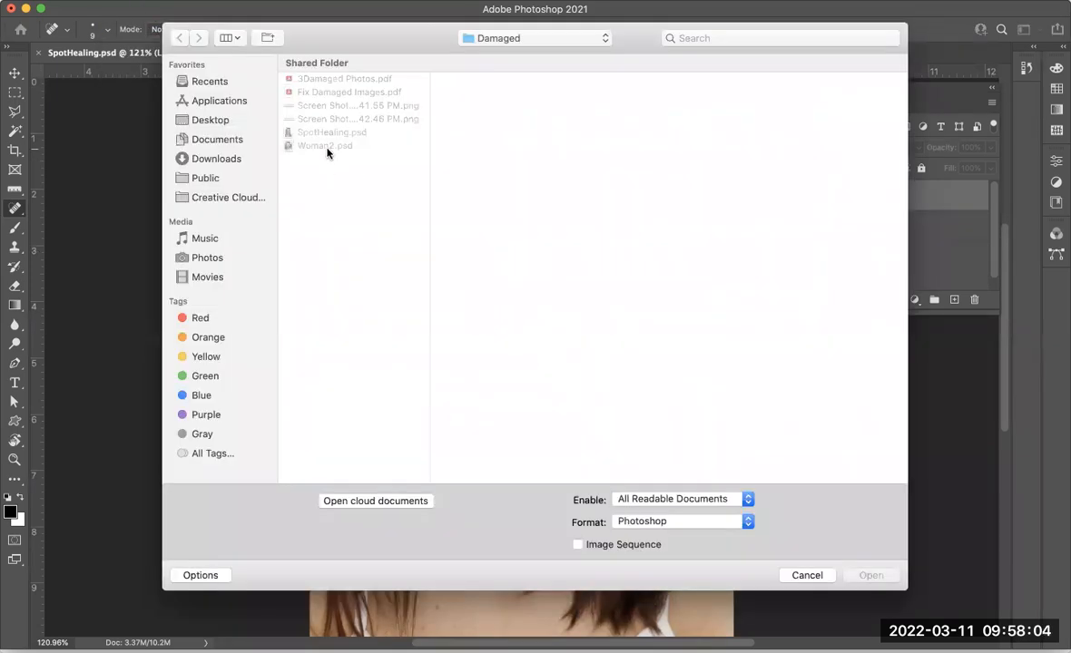
left_click(325, 146)
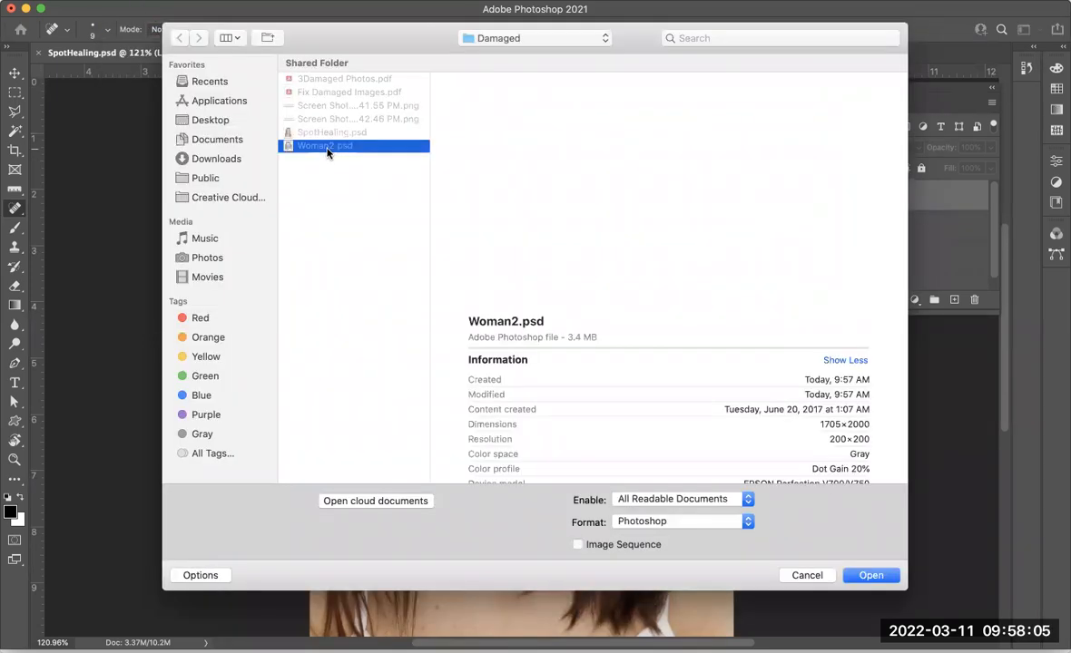
left_click(867, 575)
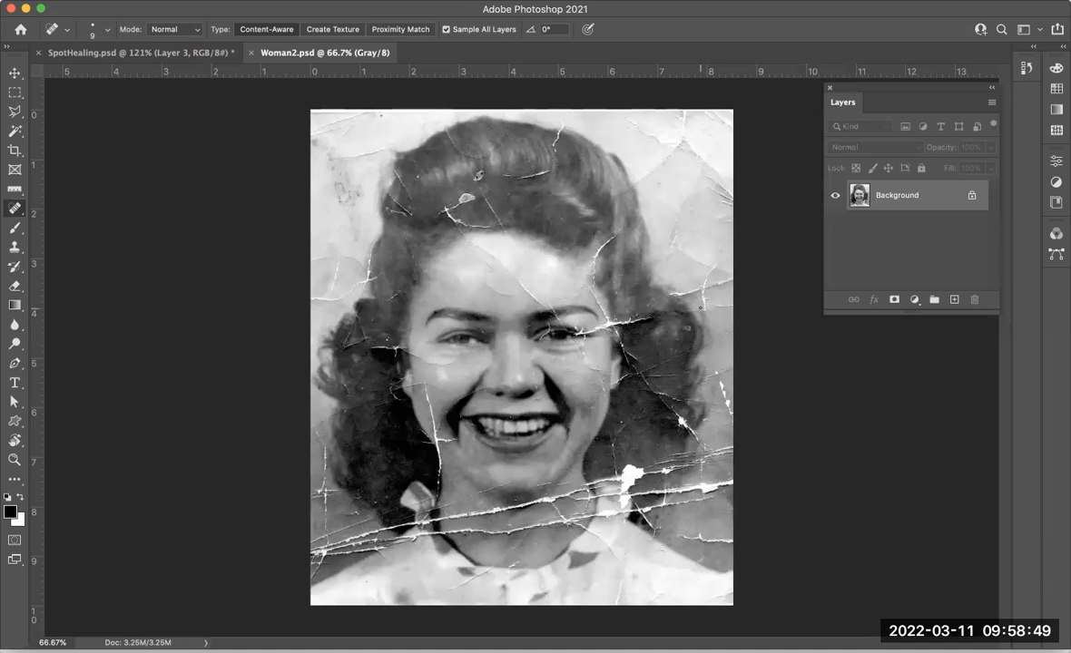
Add a new layer above the Background and set the Spot Healing Brush size to 45
left_click(955, 301)
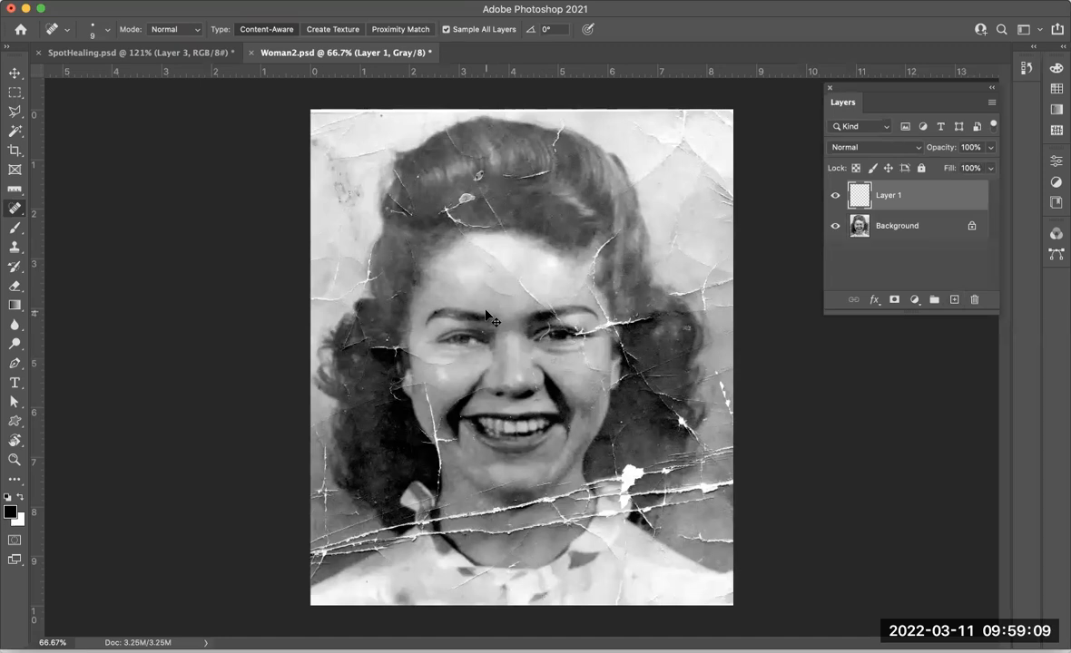
key("super+equal")
key("super+equal")
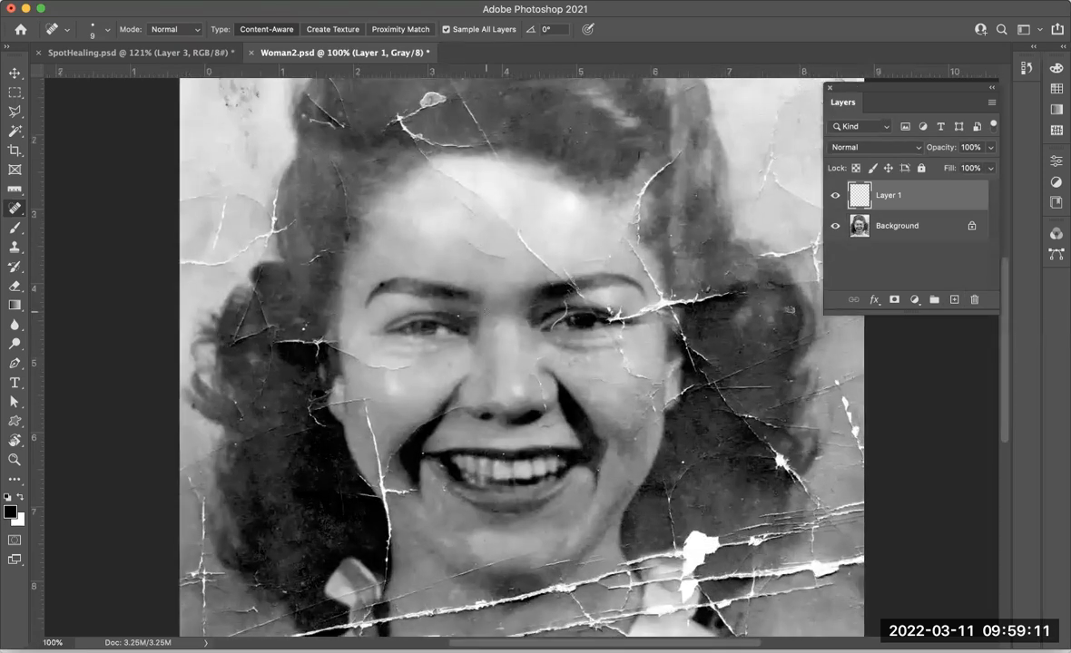
scroll(509, 304, "up", 10)
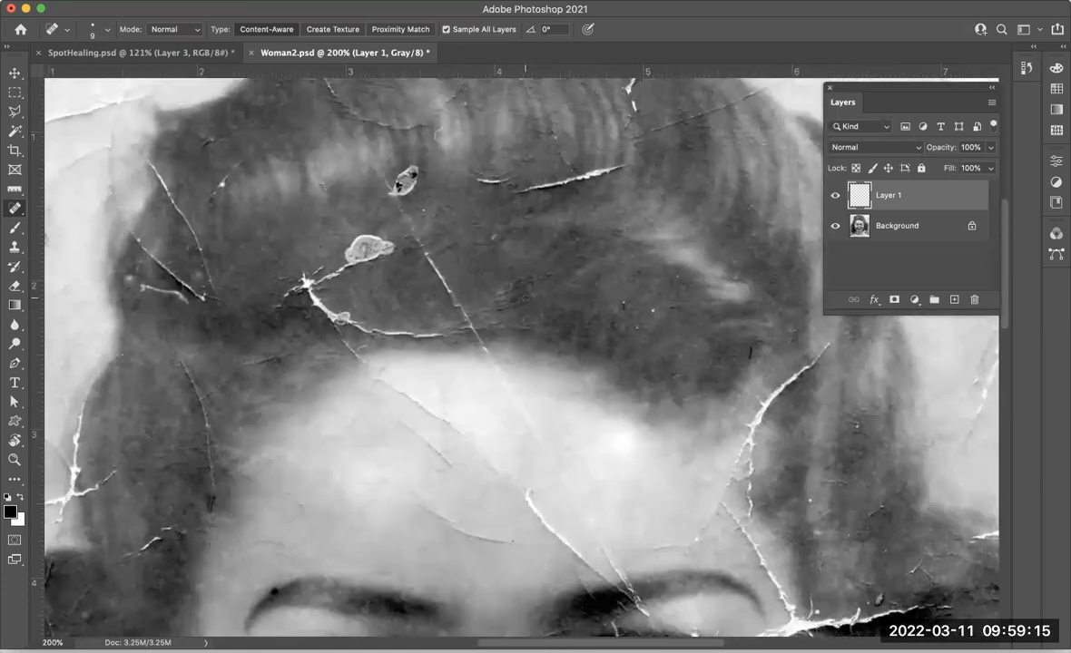
scroll(509, 354, "down", 1)
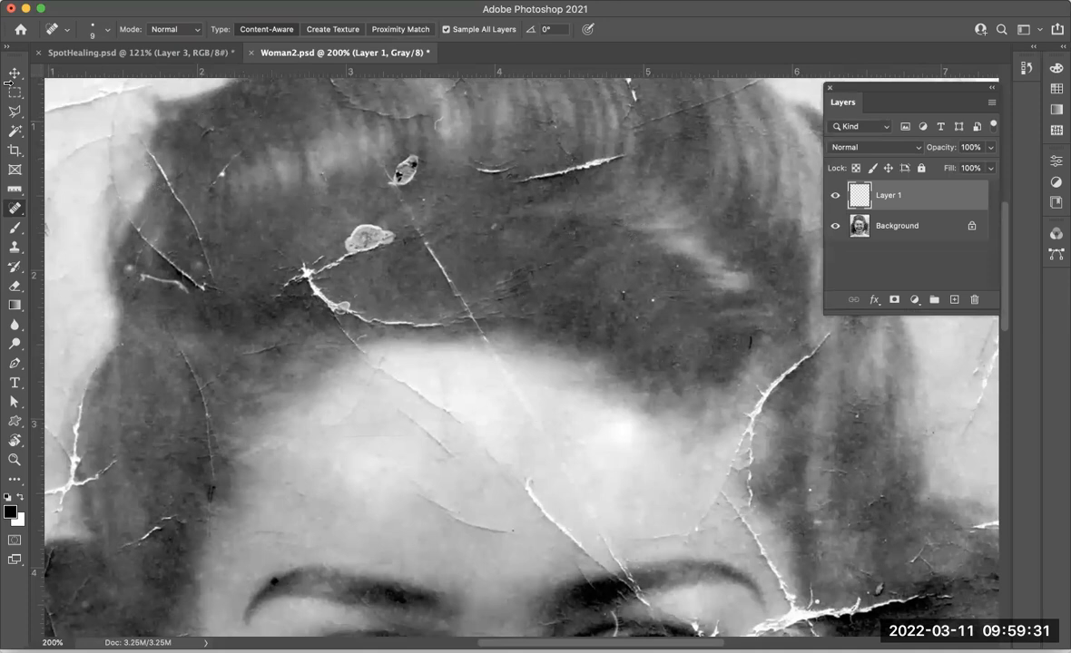
key("bracketright")
key("bracketright")
key("bracketright")
key("bracketright")
key("bracketright")
key("bracketright")
key("bracketright")
key("bracketleft")
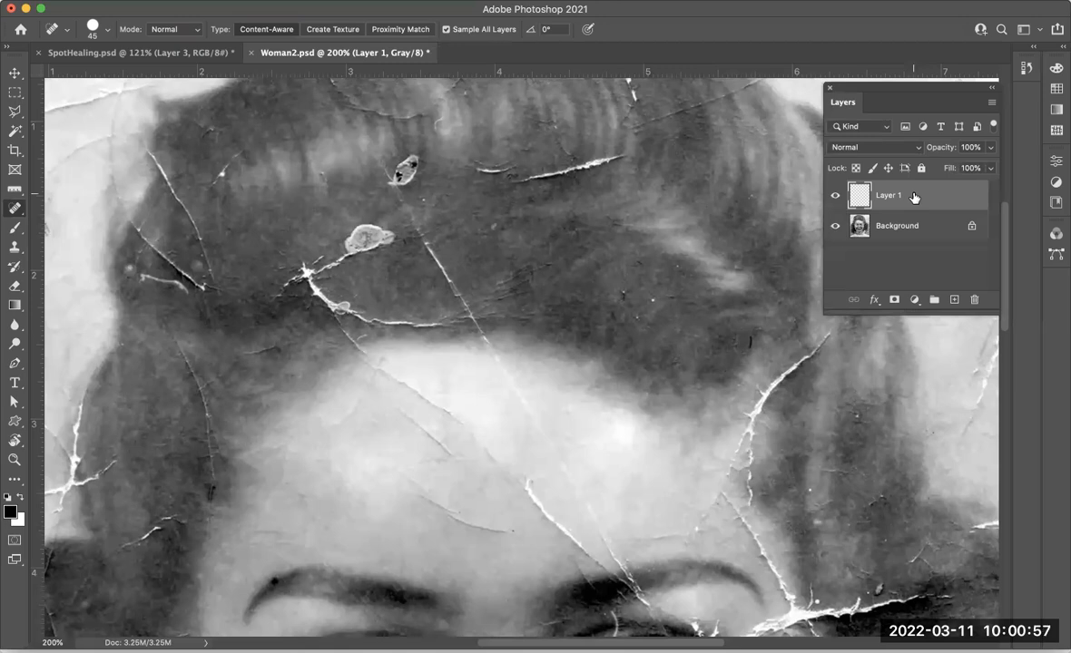
Spot-heal the faint diagonal crack running from the upper forehead up to the hairline
left_click(543, 432)
left_click_drag(523, 392, 512, 376)
left_click(455, 331)
left_click(448, 320)
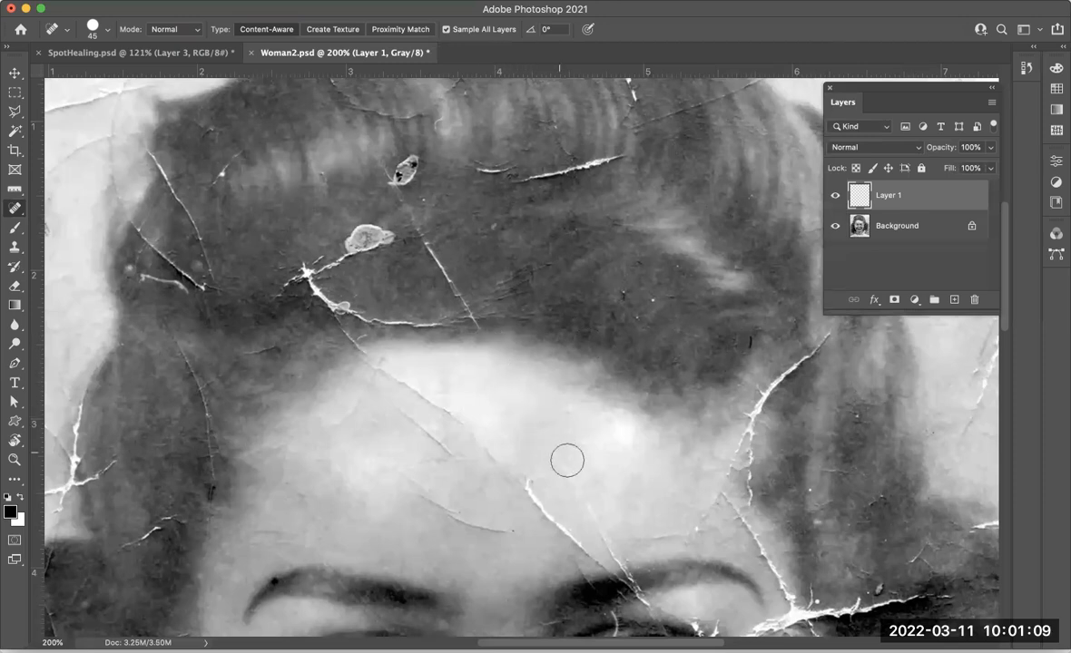
Spot-heal the faint scratch on the forehead leading down to the eyebrow on the photo's right side
left_click(570, 468)
left_click(573, 483)
left_click(586, 502)
left_click(605, 532)
left_click(630, 532)
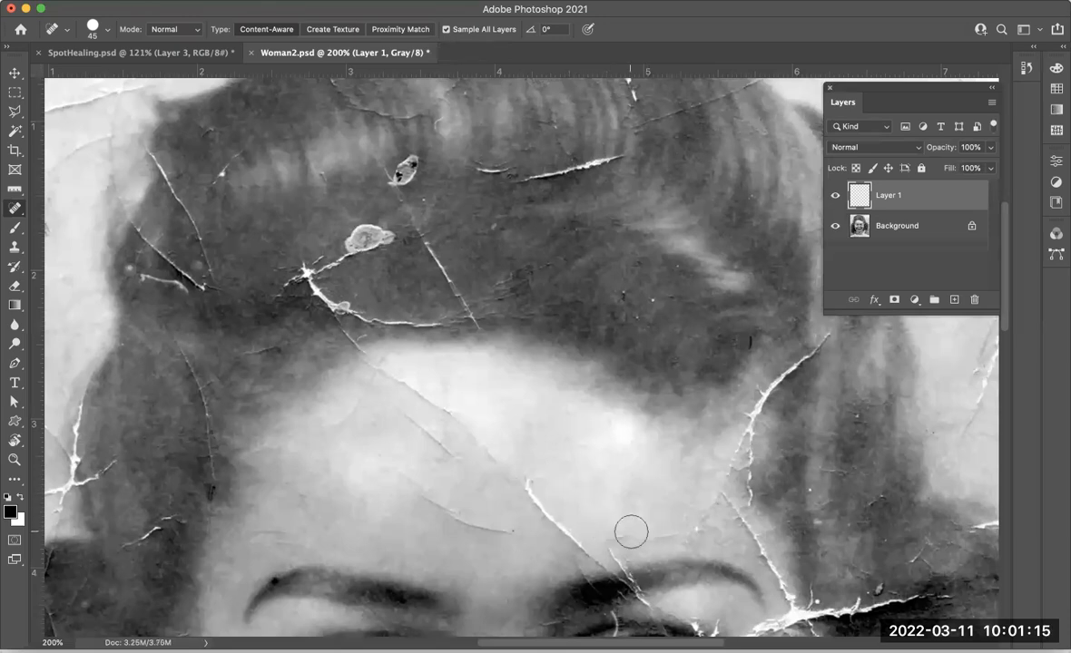
left_click(613, 536)
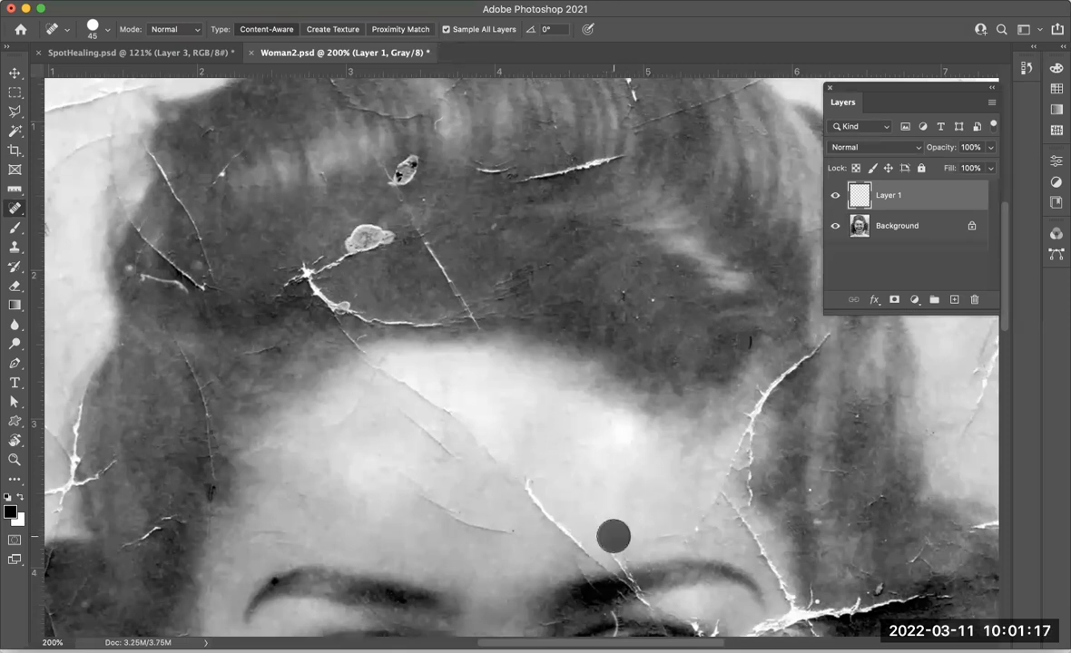
Spot-heal the bright white crack from the middle of the forehead down toward the right-hand eyebrow
left_click(573, 535)
left_click(559, 525)
left_click(558, 526)
left_click(542, 510)
left_click(531, 480)
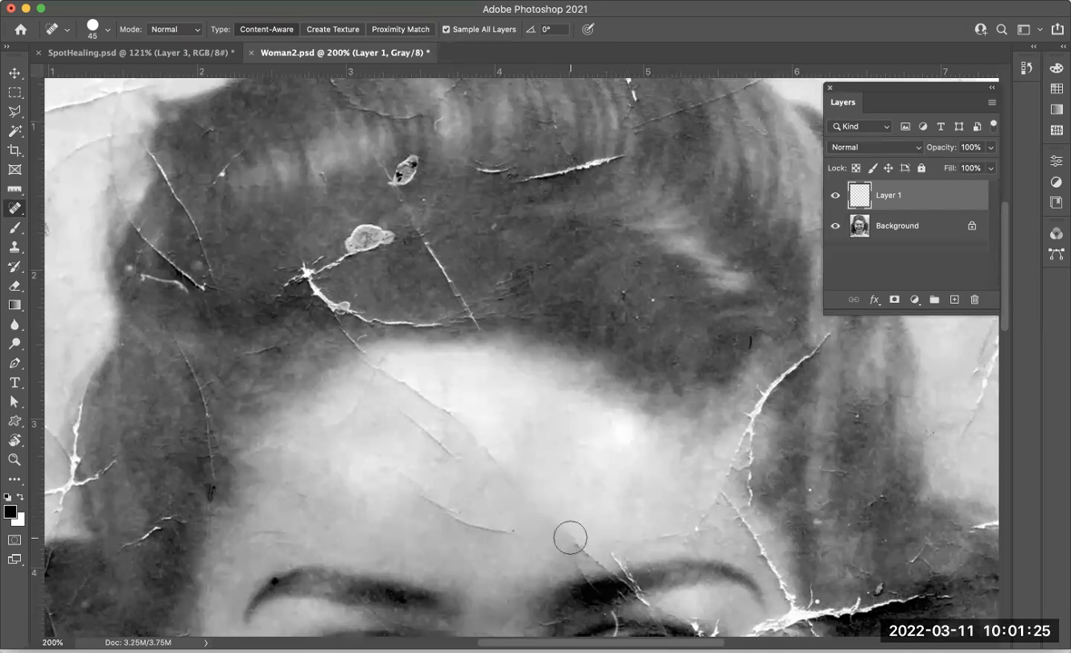
left_click(510, 468)
left_click(510, 482)
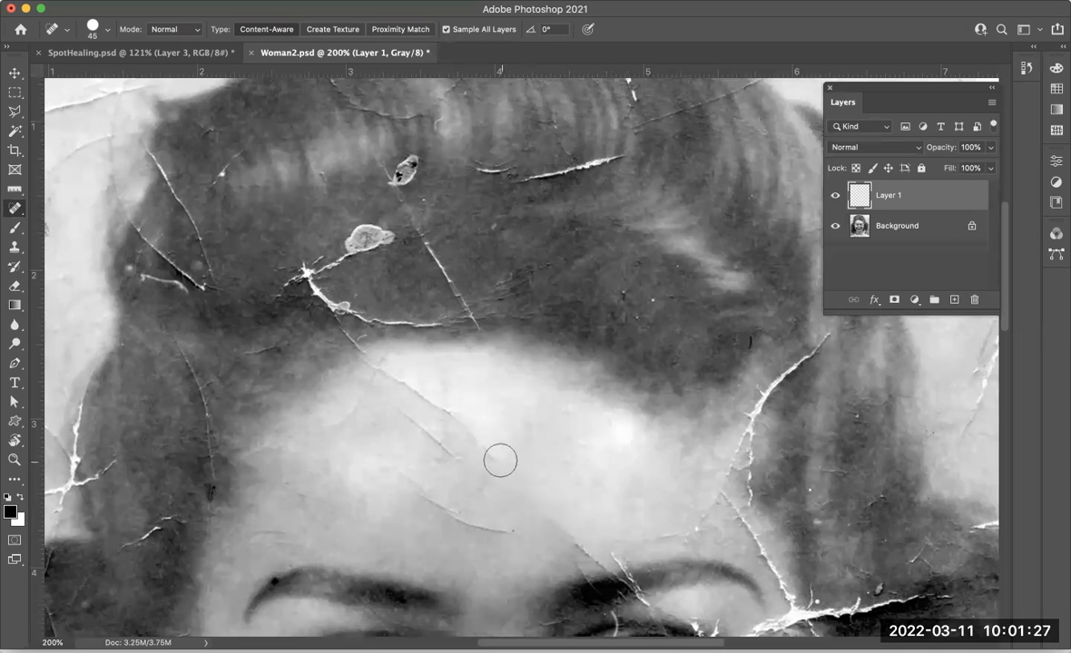
Spot-heal the lower end of the diagonal crack left of the forehead's center and the short scratch beneath it
left_click(466, 422)
left_click(459, 416)
left_click(465, 418)
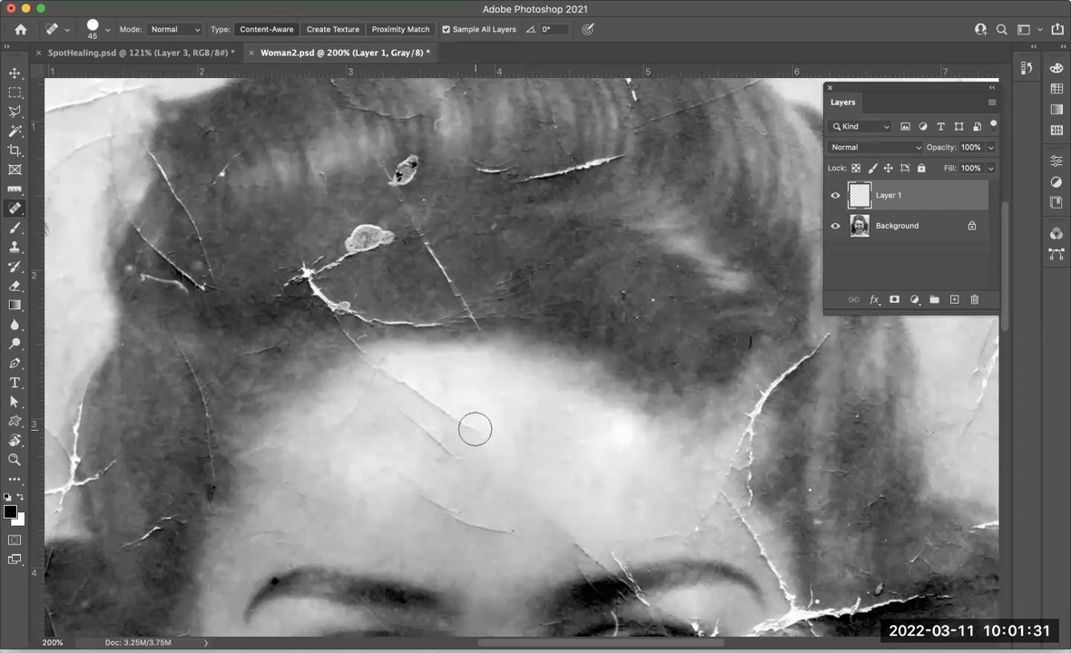
left_click(457, 411)
left_click(454, 461)
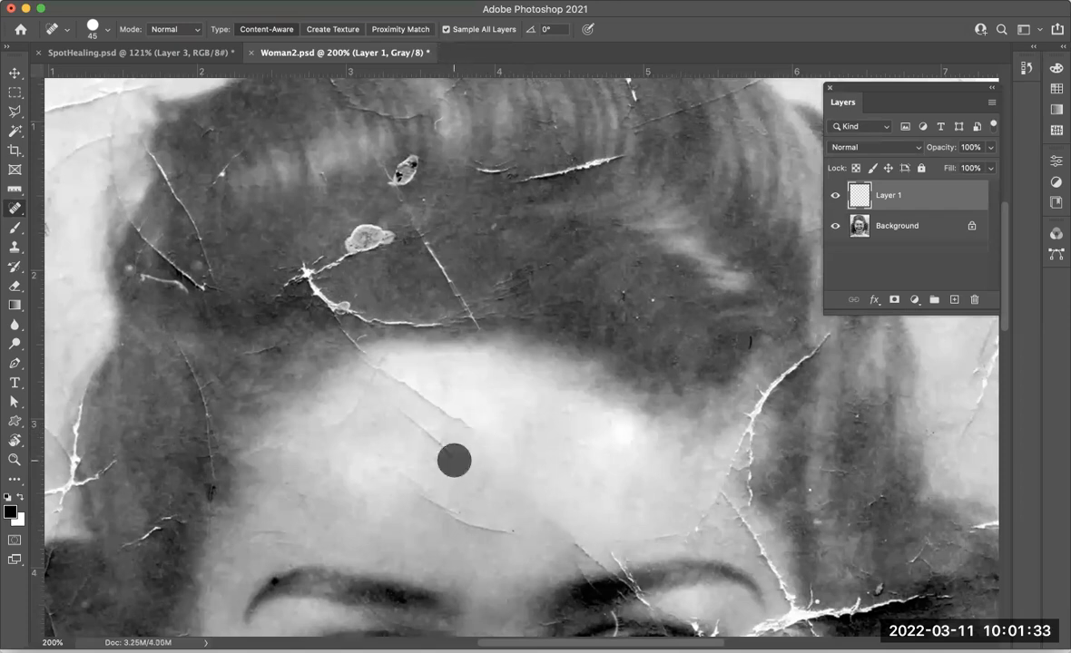
left_click(437, 440)
left_click(428, 435)
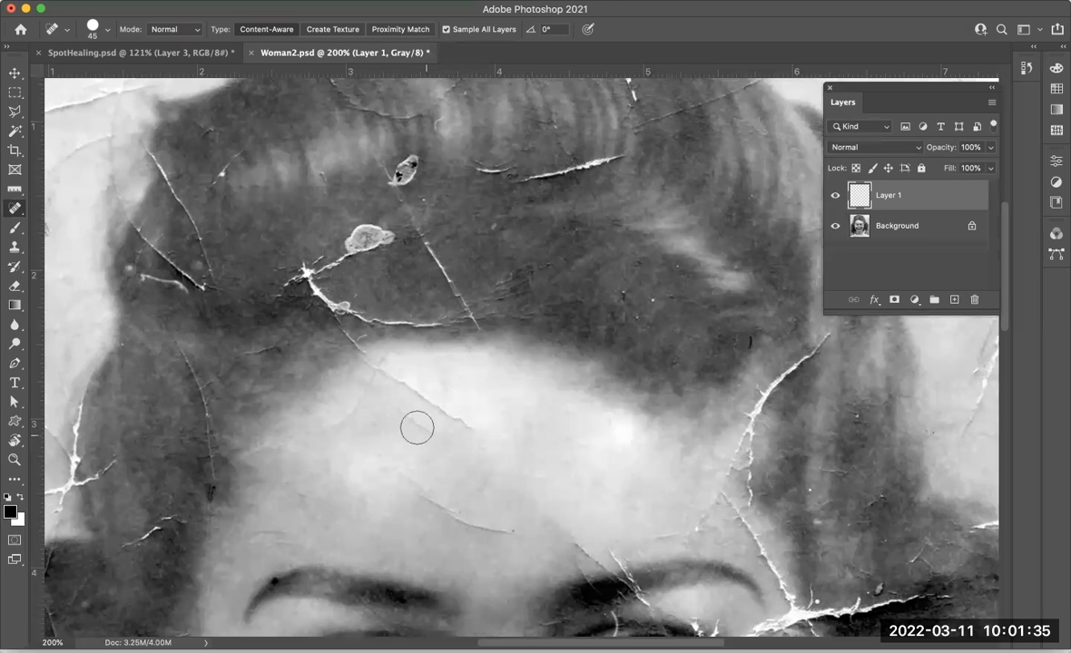
Touch up the remaining forehead scratches and the lower end of the diagonal crack with the Spot Healing Brush
left_click(466, 432)
left_click(457, 416)
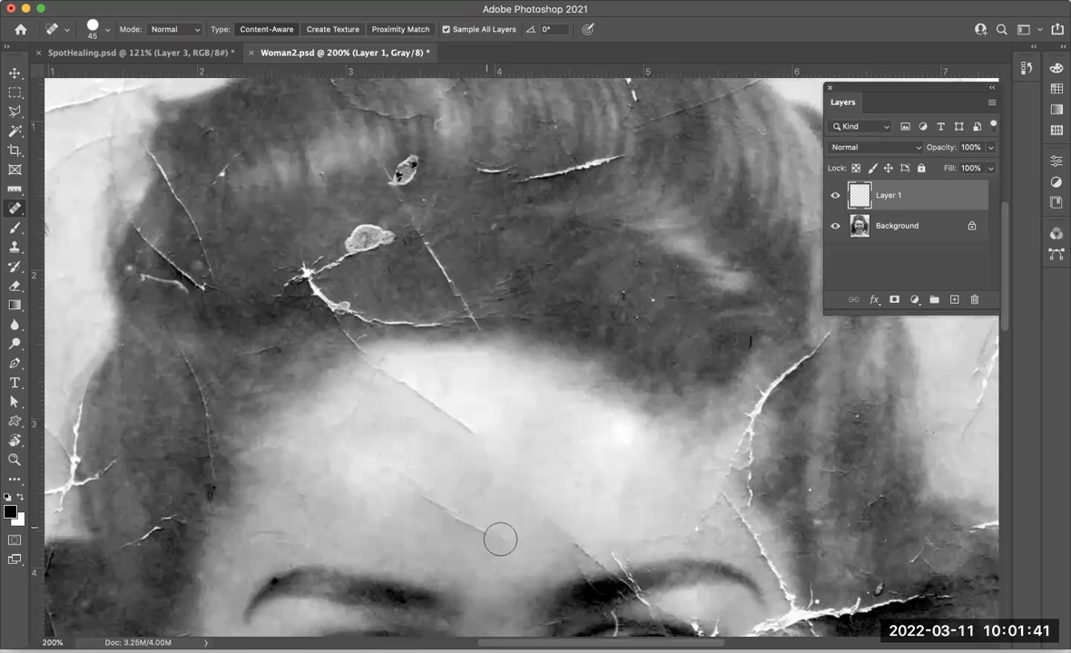
left_click(467, 522)
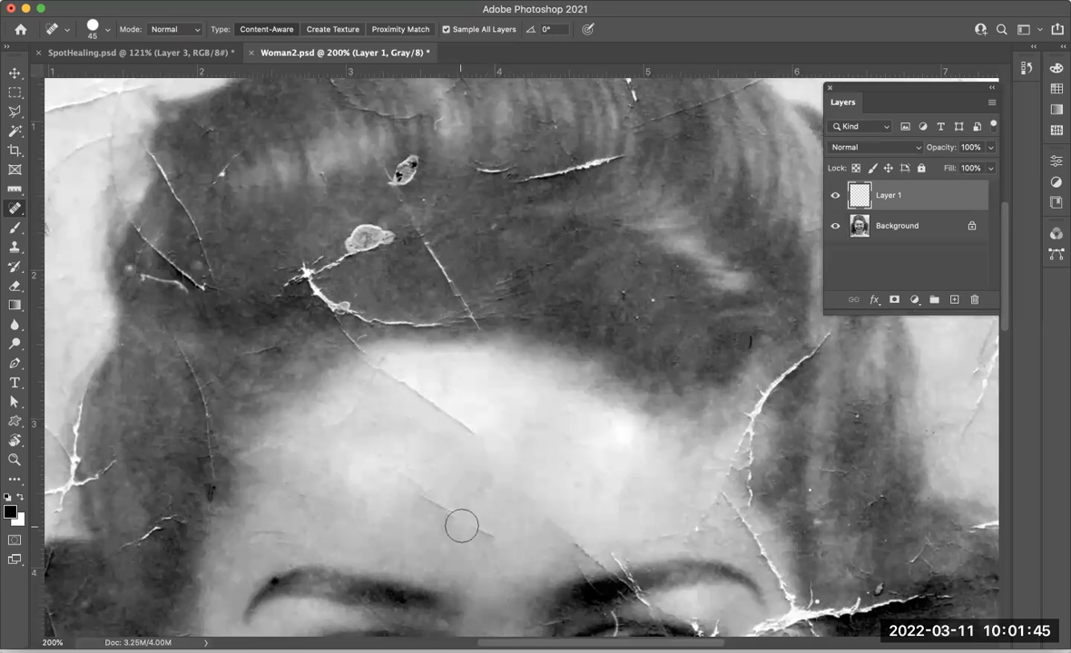
left_click(565, 532)
left_click(463, 433)
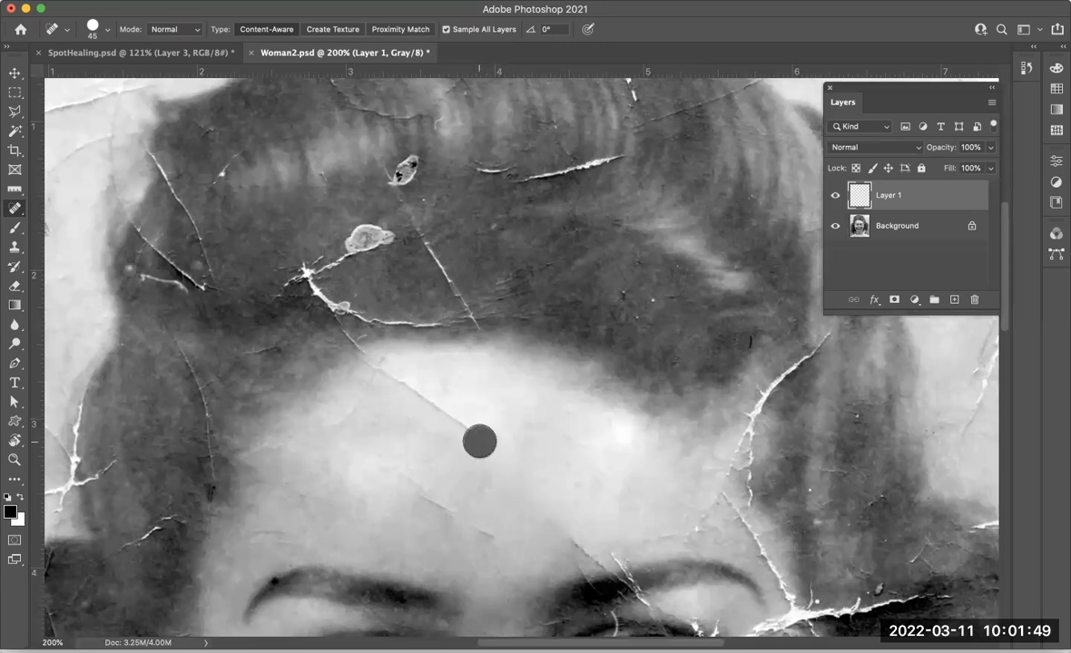
Switch to the Healing Brush tool and set its brush size to 50
right_click(15, 207)
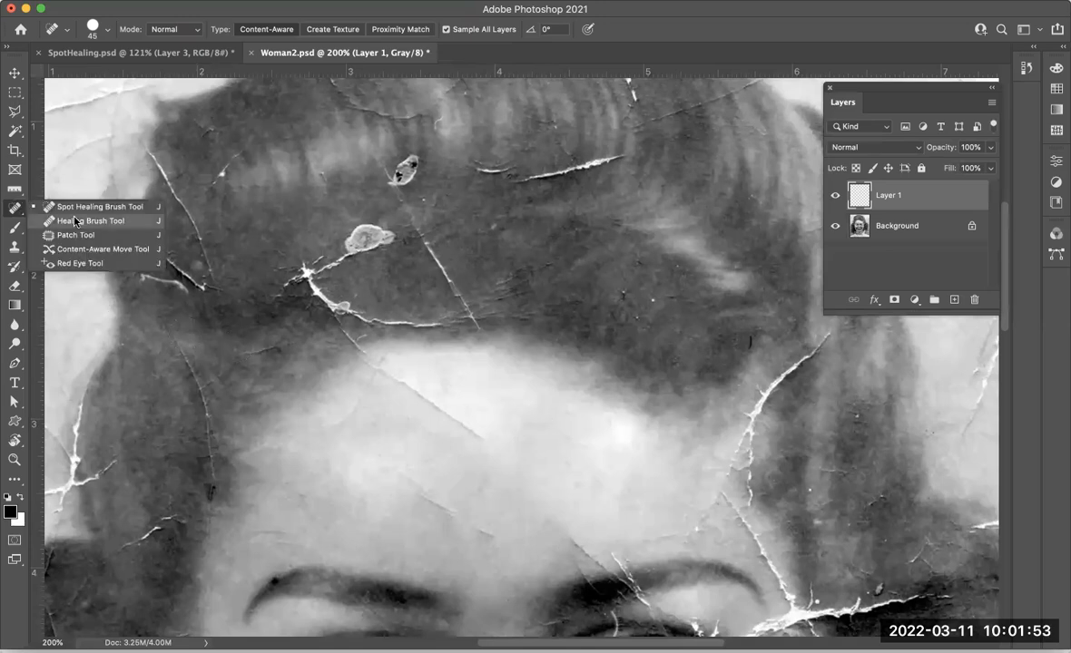
left_click(77, 220)
key("bracketright")
key("bracketright")
key("bracketright")
key("bracketright")
key("bracketright")
key("bracketright")
key("bracketright")
key("bracketright")
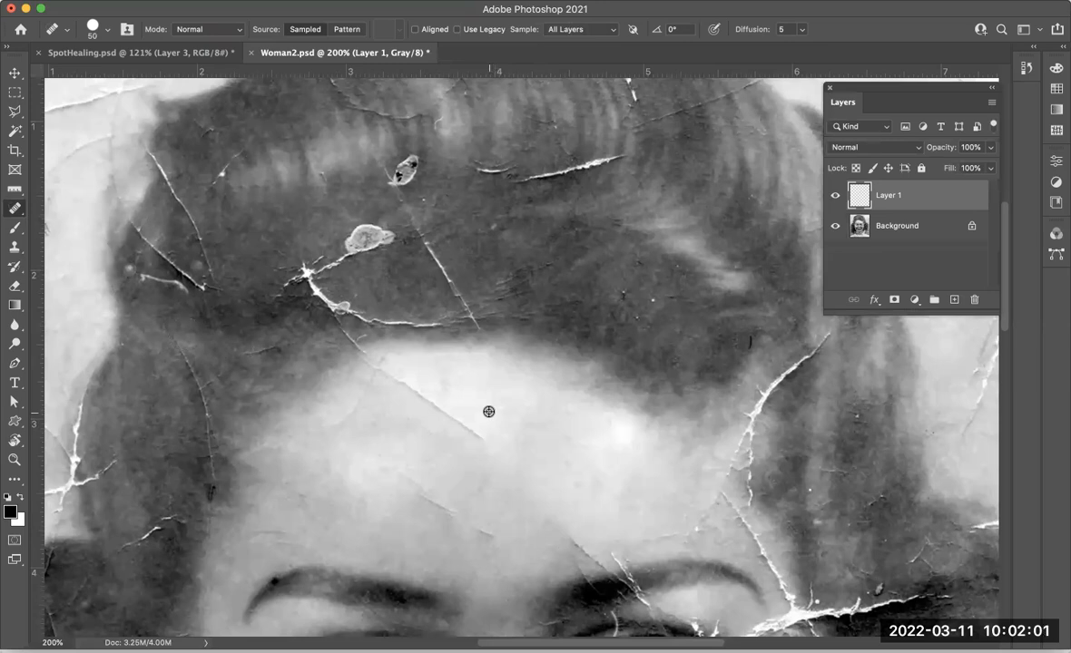
Sample clean forehead skin and heal the long diagonal crack from mid-forehead up to the left hairline
left_click(488, 413, "alt")
left_click(476, 433)
mouse_move(461, 423)
left_mouse_down()
mouse_move(398, 380)
mouse_move(384, 356)
mouse_move(375, 369)
left_mouse_up()
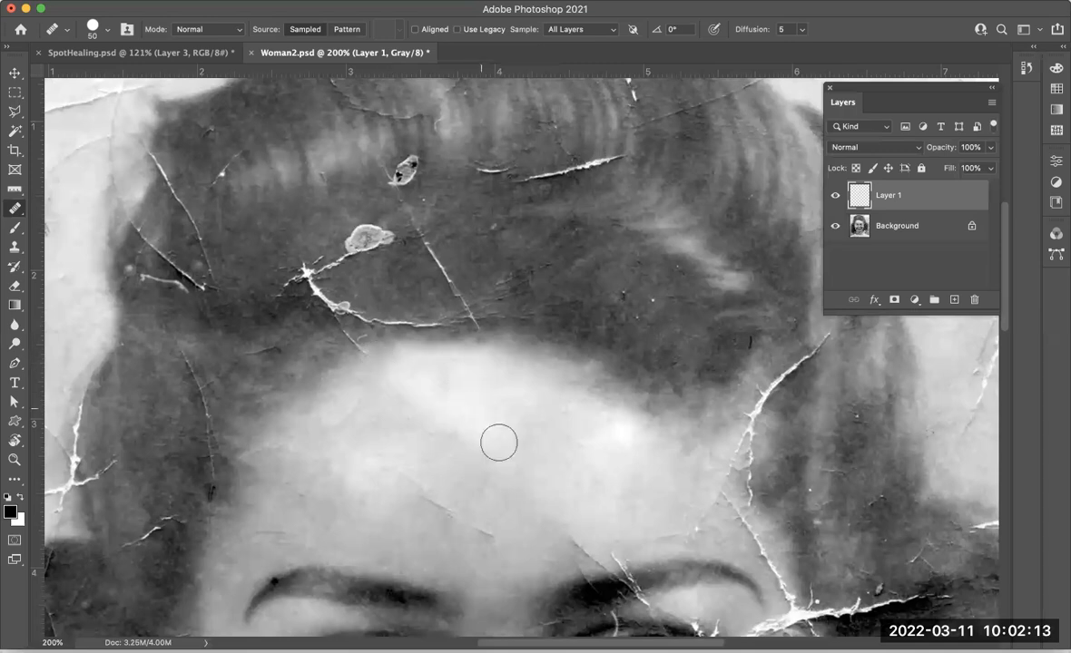
Sample clean forehead skin to heal the lower forehead scratch and the crack remnant above the right-hand eyebrow
left_click(510, 409, "alt")
left_click_drag(484, 526, 423, 490)
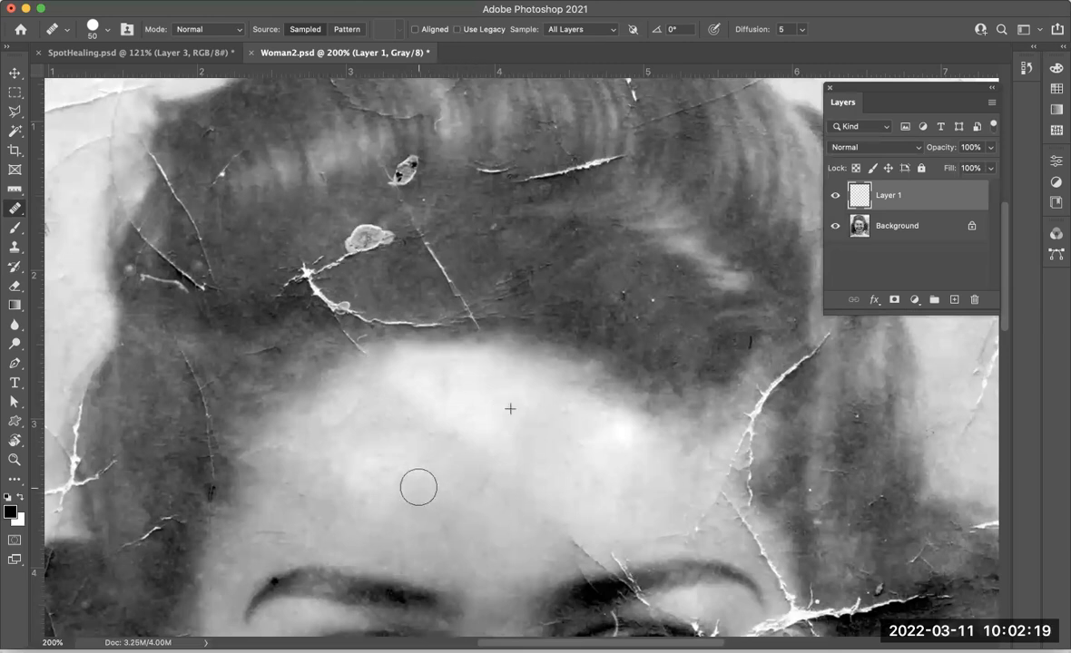
left_click(414, 379, "alt")
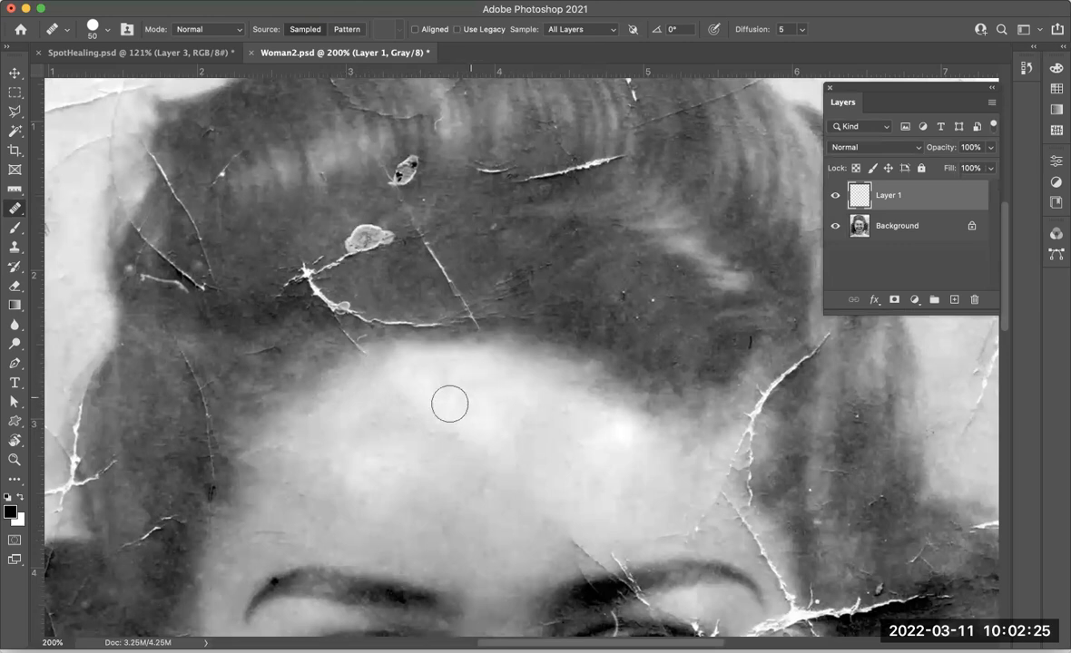
left_click(593, 504, "alt")
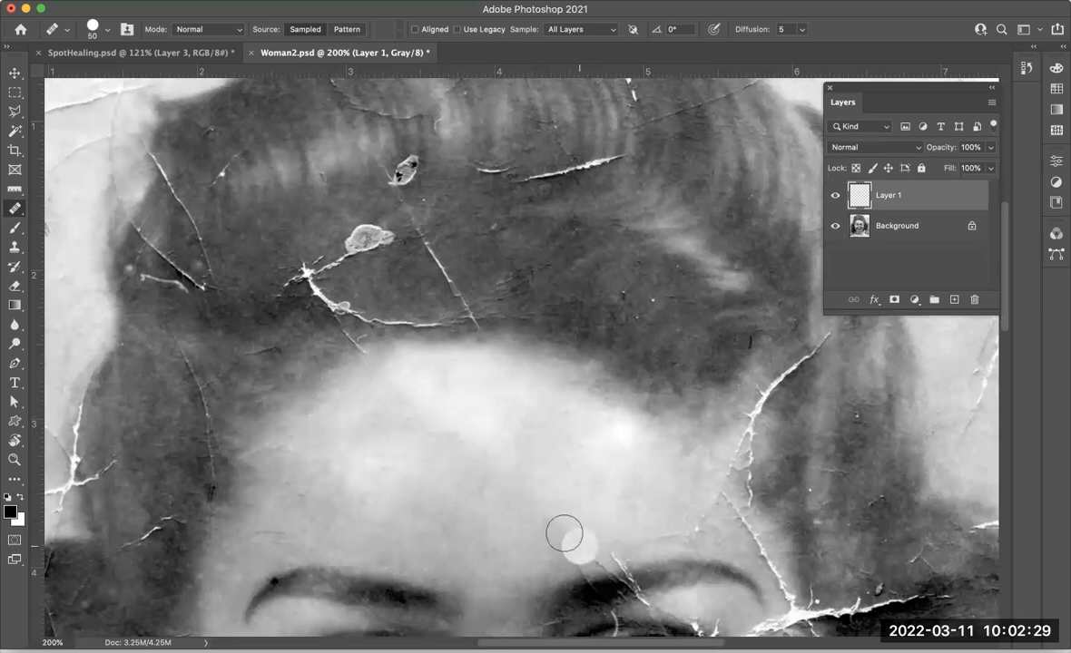
Try to heal the thin diagonal crack in the hair above the forehead with pixels sampled from nearby hair
scroll(625, 476, "down", 3)
scroll(625, 475, "right", 1)
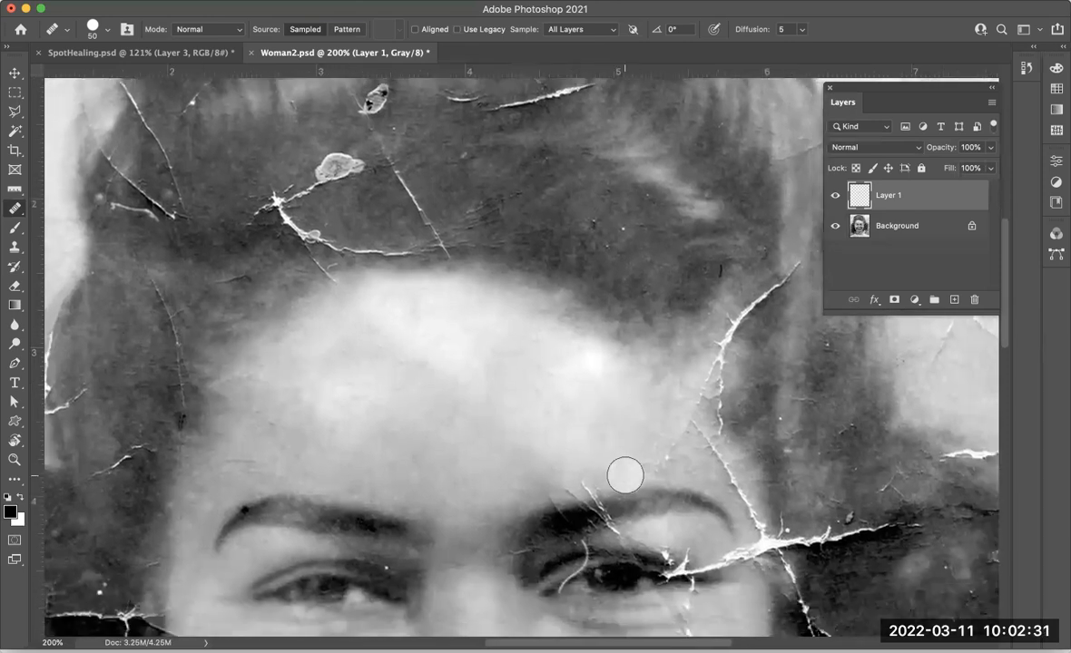
left_click(483, 227, "alt")
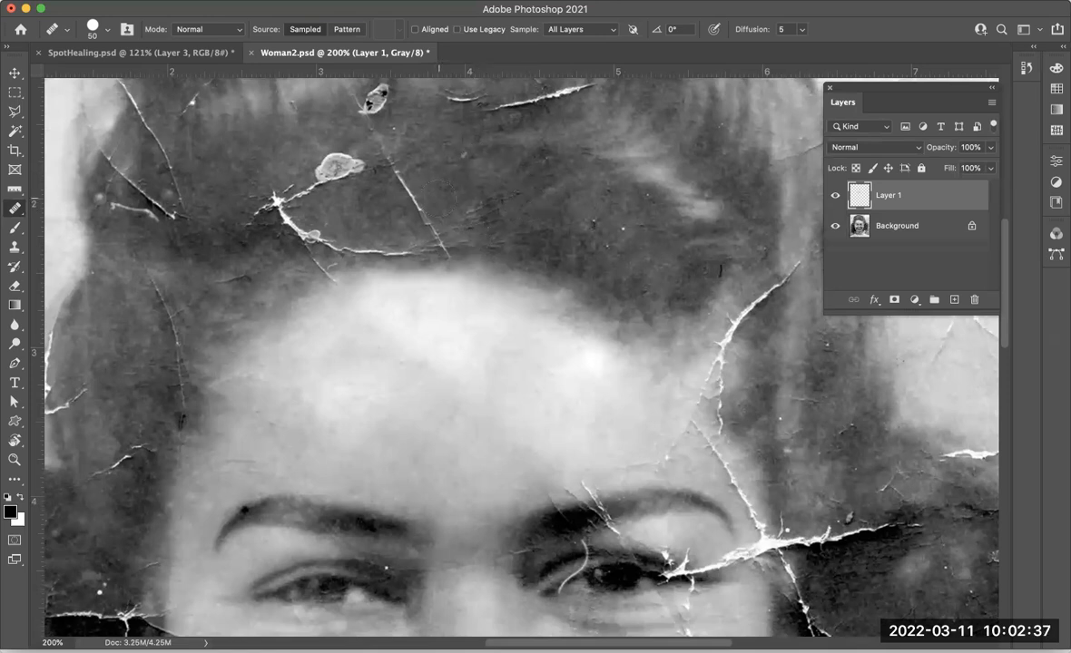
left_click(426, 214)
left_click(415, 199)
left_click(406, 187)
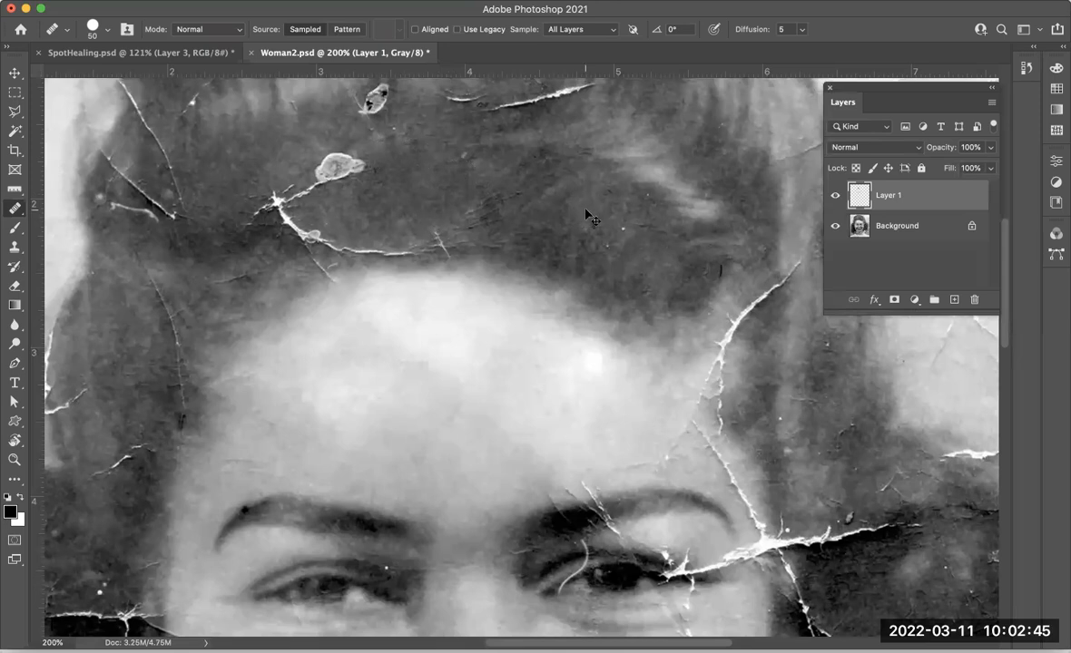
Erase the healing strokes painted over the diagonal crack in the hair using the Eraser on Layer 1
key("super+plus")
scroll(587, 227, "up", 2)
scroll(588, 226, "up", 2)
scroll(587, 226, "left", 1)
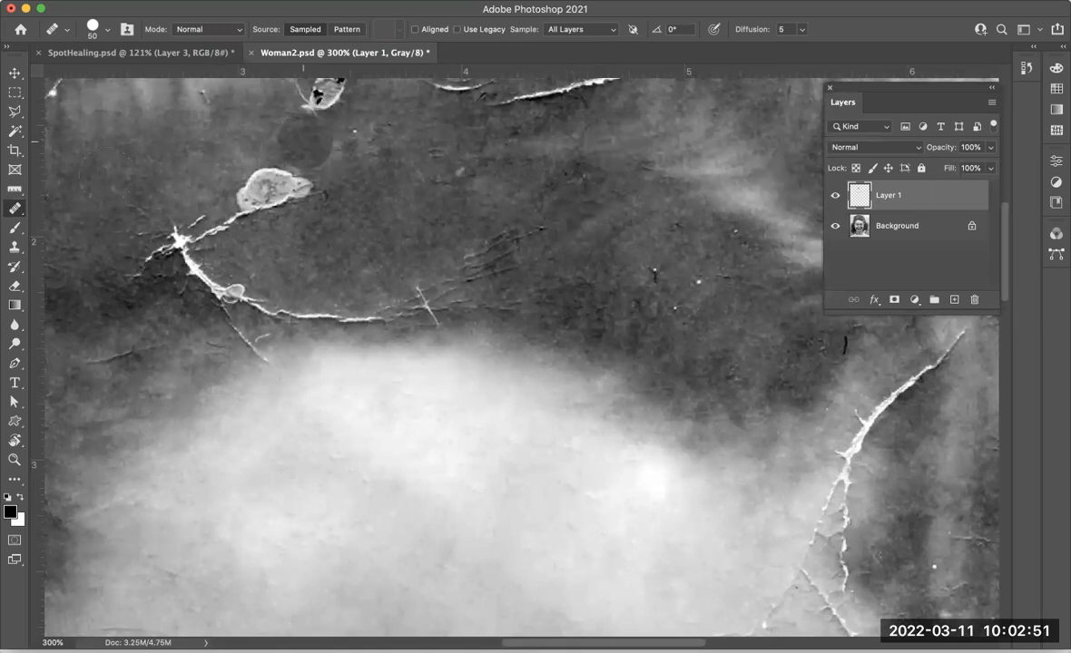
left_click(15, 286)
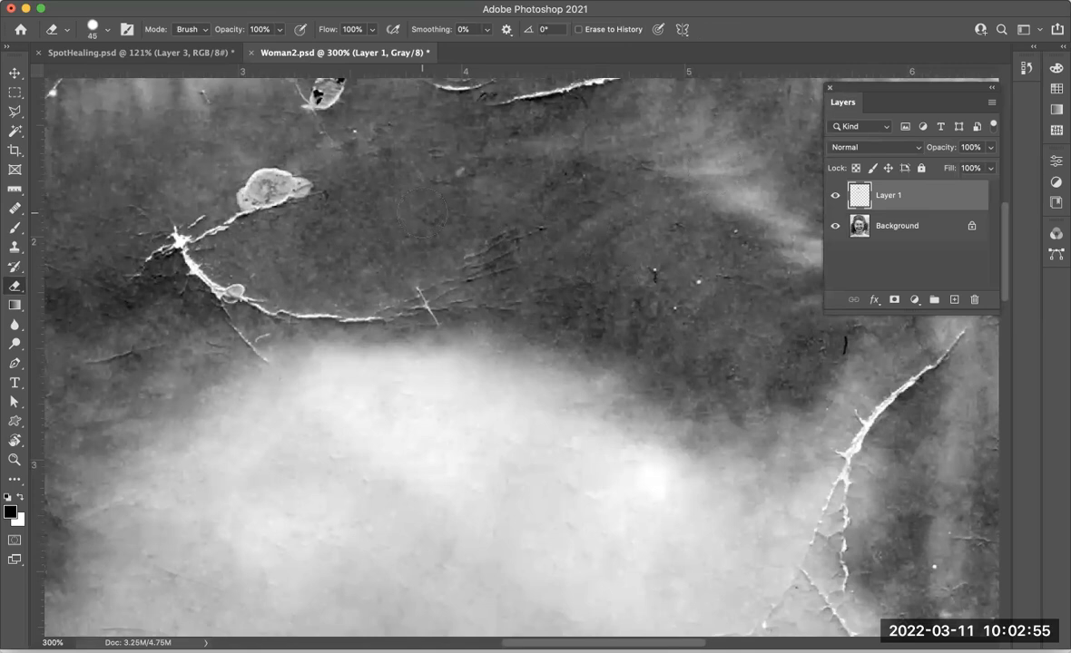
mouse_move(422, 214)
left_mouse_down()
mouse_move(372, 219)
mouse_move(351, 159)
left_mouse_up()
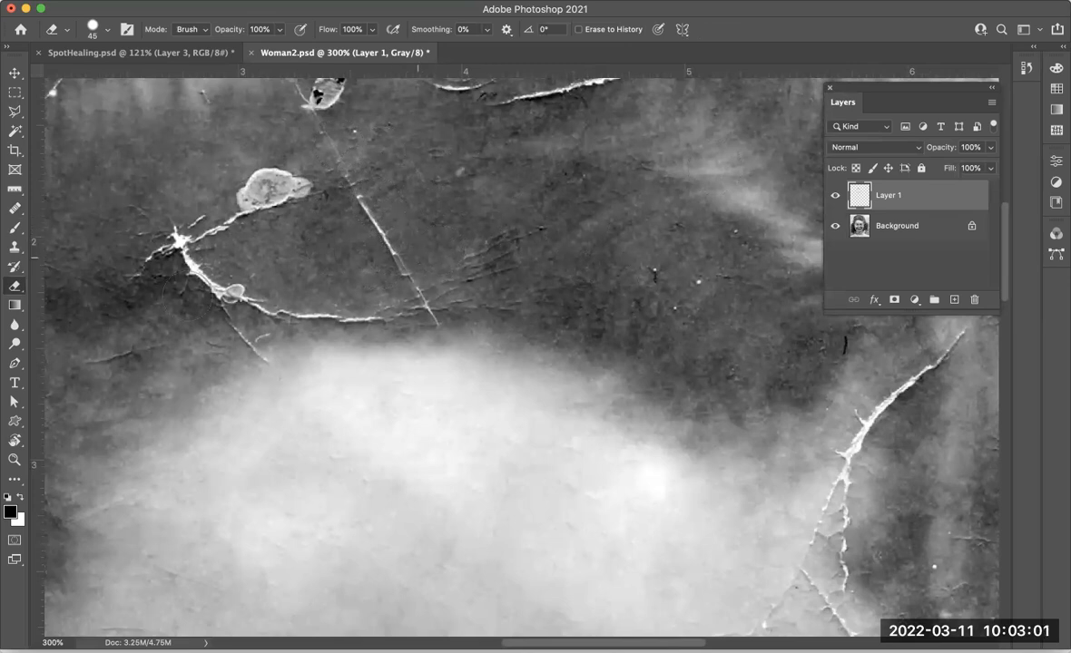
Try to heal the diagonal crack in the hair above the forehead with a 15 px Healing Brush sampling clean hair beside it
left_click(16, 210)
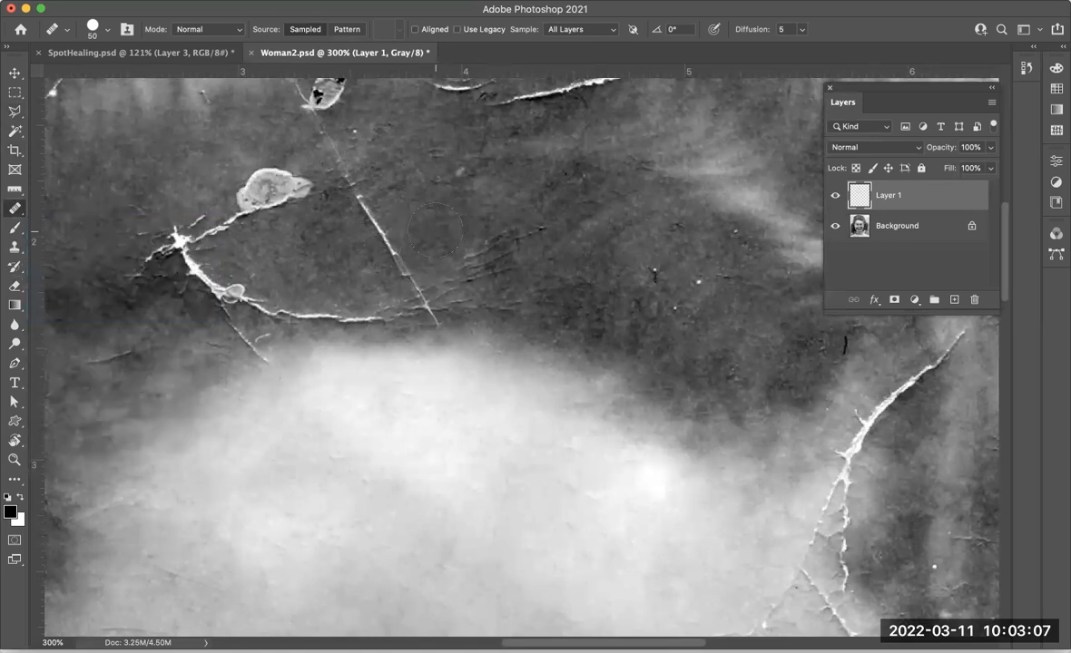
key("bracketleft")
key("bracketleft")
key("bracketleft")
key("bracketleft")
key("bracketleft")
left_click(417, 260, "alt")
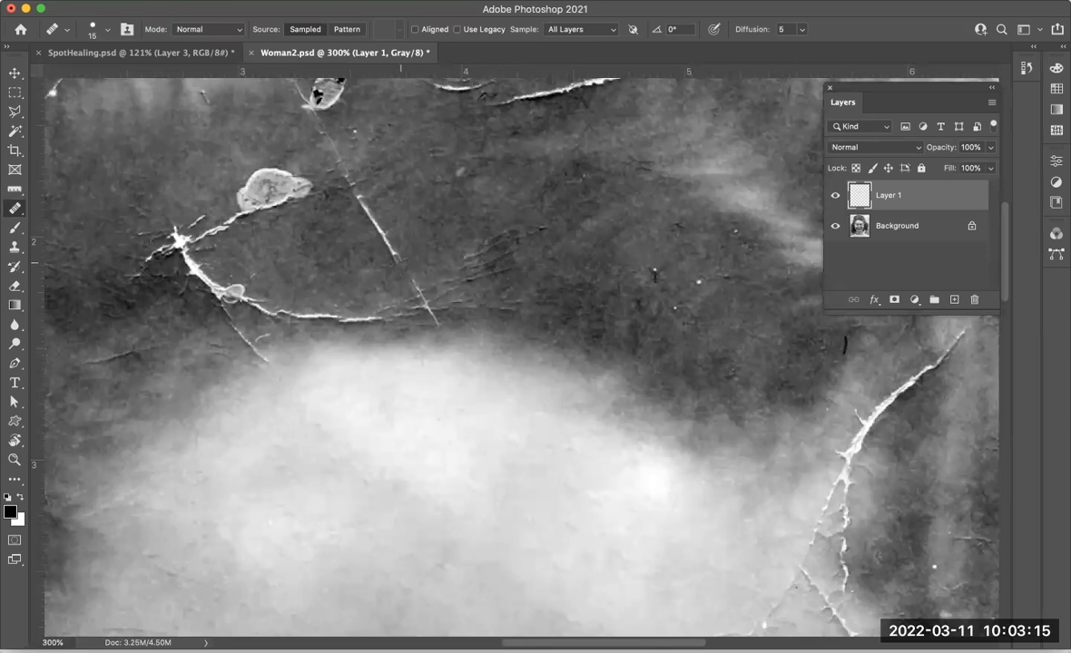
left_click(394, 254)
left_click(386, 241)
left_click(382, 234)
left_click(381, 231)
left_click(375, 227)
left_click(372, 220)
left_click(369, 213)
left_click(366, 207)
left_click(364, 198)
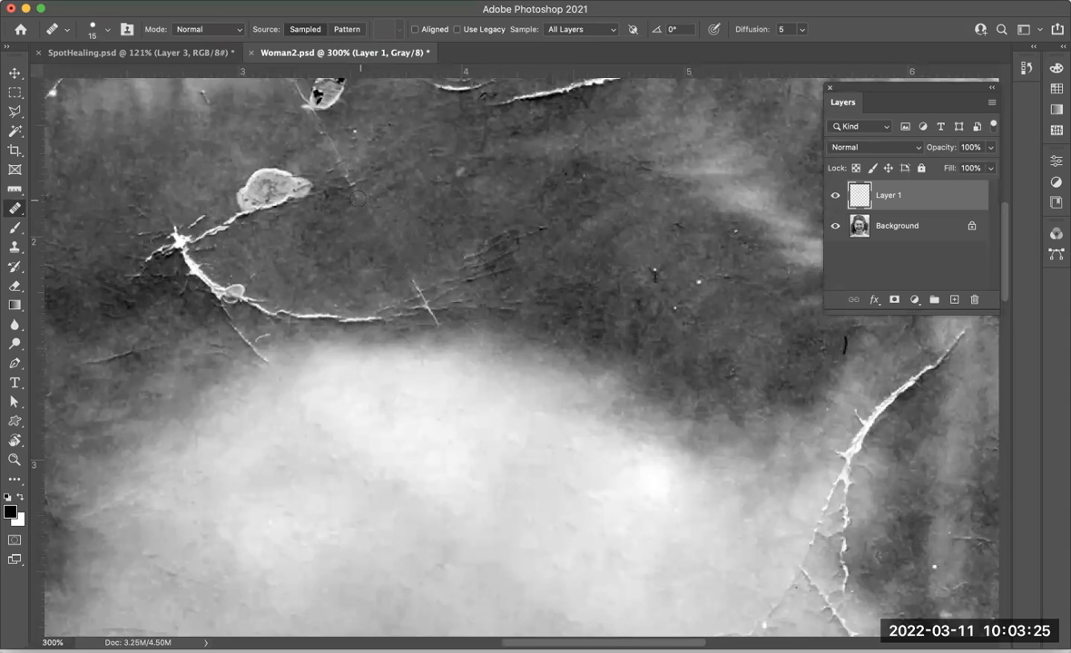
left_click(354, 185)
Try to heal the diagonal crack's lower end and the fine cracks beside it from nearby hair, enlarging the brush to 30 px
left_click(433, 257, "alt")
left_click(419, 284)
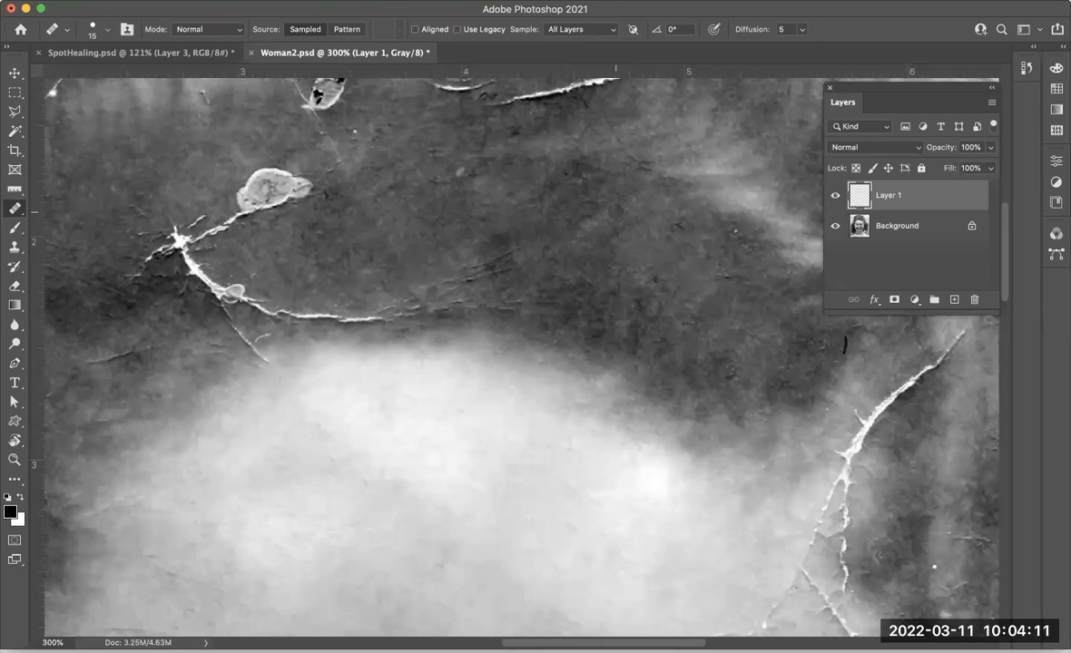
key("bracketright")
key("bracketright")
key("bracketright")
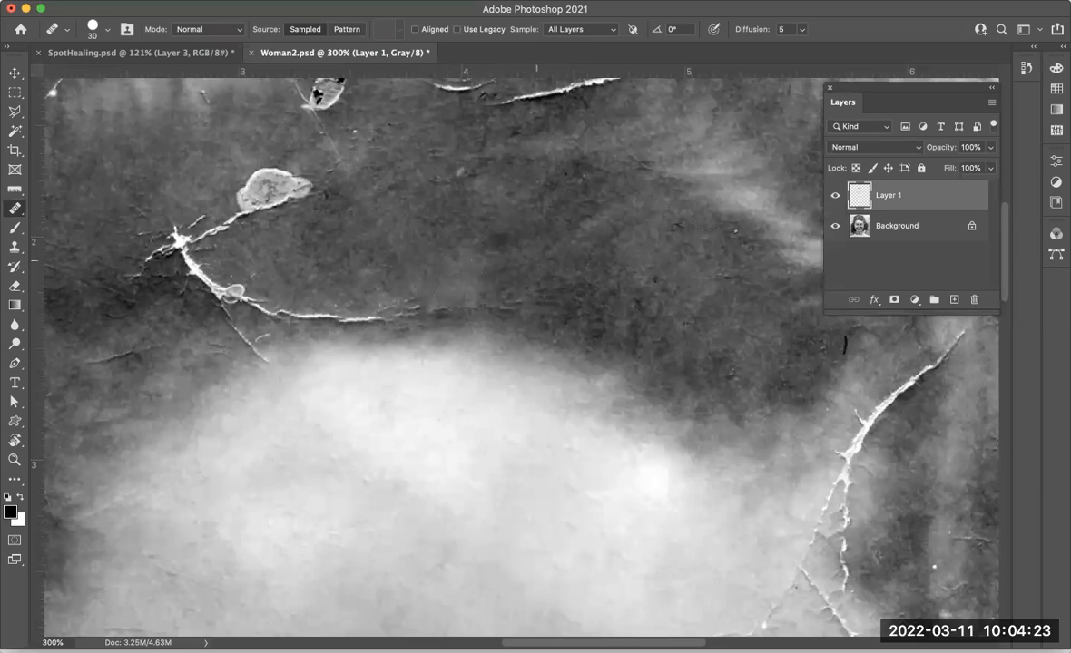
Try to heal the right half of the horizontal crack along the hairline with a 30 px brush and sampled hair
key("super+equal")
key("super+equal")
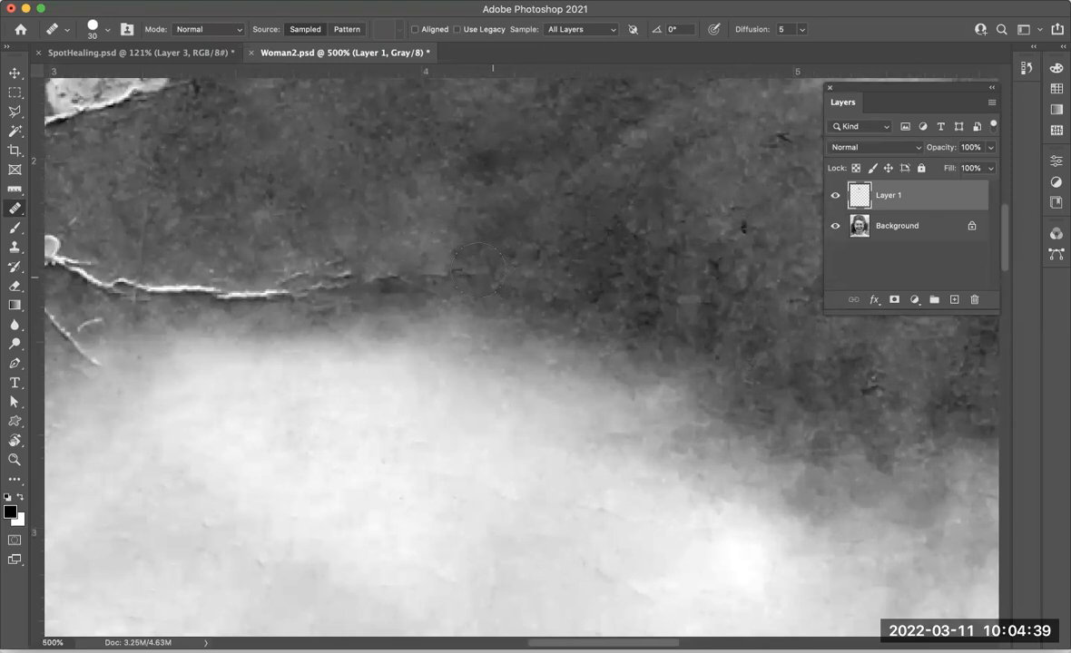
left_click(686, 246)
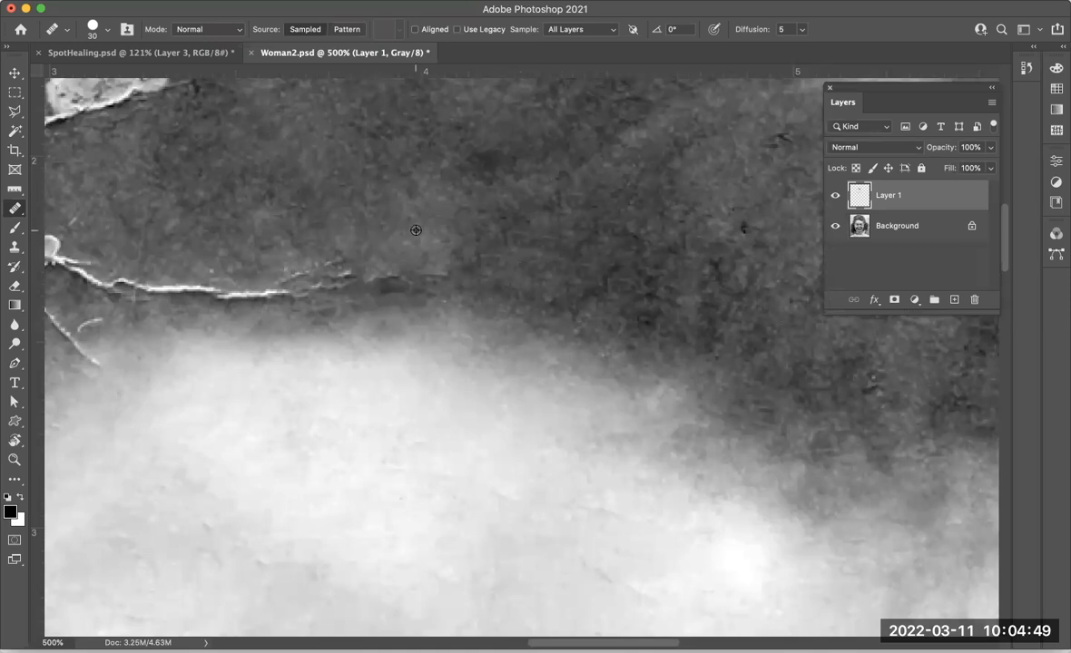
left_click(444, 269)
left_click(421, 270)
left_click(399, 271)
left_click(379, 270)
left_click(354, 272)
left_click(326, 275)
left_click(309, 280)
left_click(289, 279)
left_click(275, 281)
left_click(238, 283)
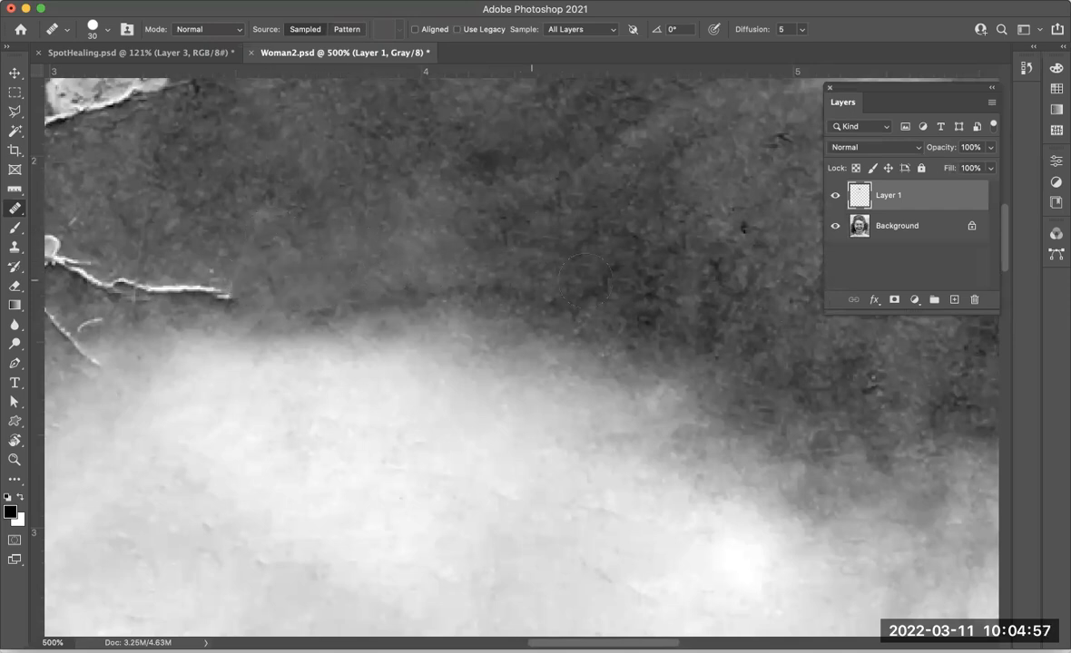
Try to heal the cut end of the remaining hairline crack with a 9 px brush, sampling the hair above it
key("bracketleft")
key("bracketleft")
key("bracketleft")
key("bracketleft")
left_click(222, 251, "alt")
left_click(228, 291)
left_click(227, 292)
left_click(224, 293)
left_click(228, 293)
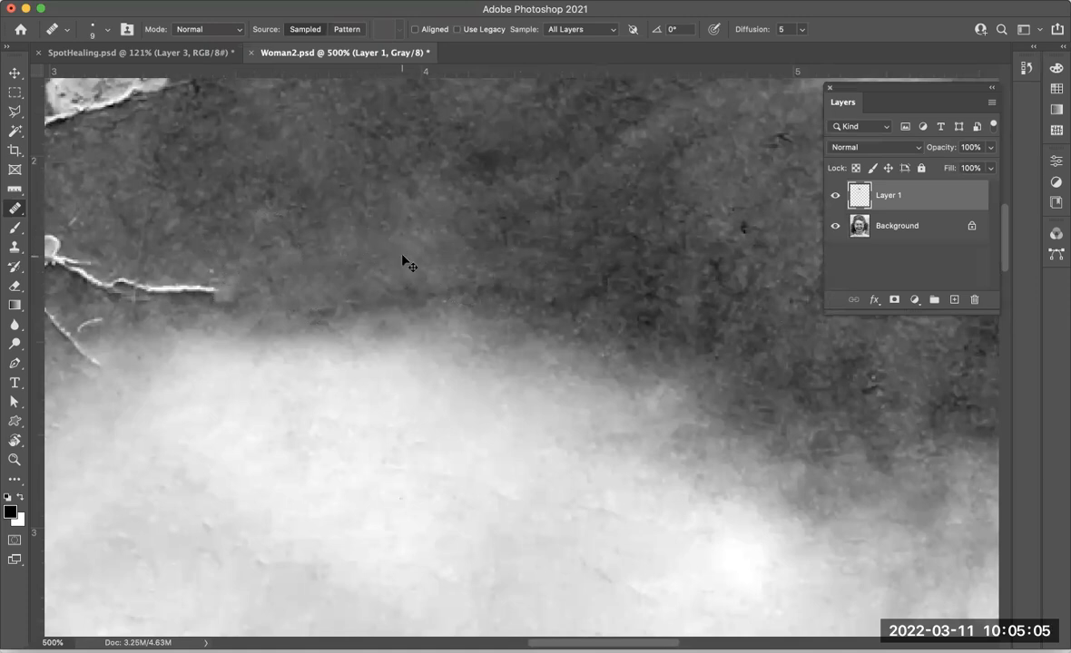
Erase the healing strokes over the diagonal crack, the fine cracks and the hairline crack in the hair on Layer 1
key("super+minus")
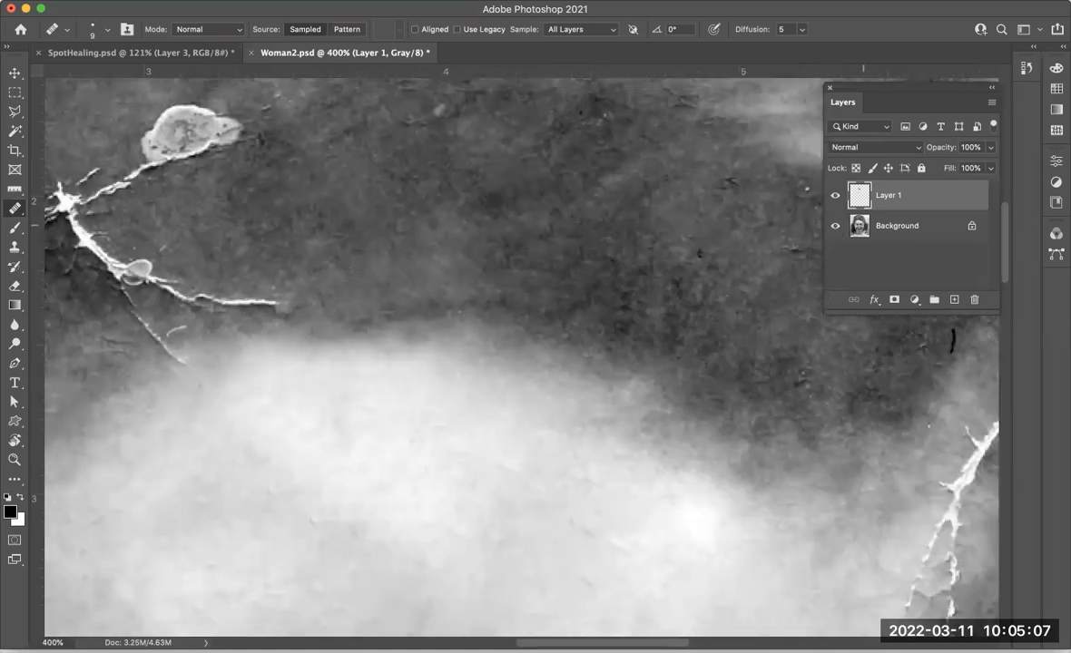
left_click(14, 286)
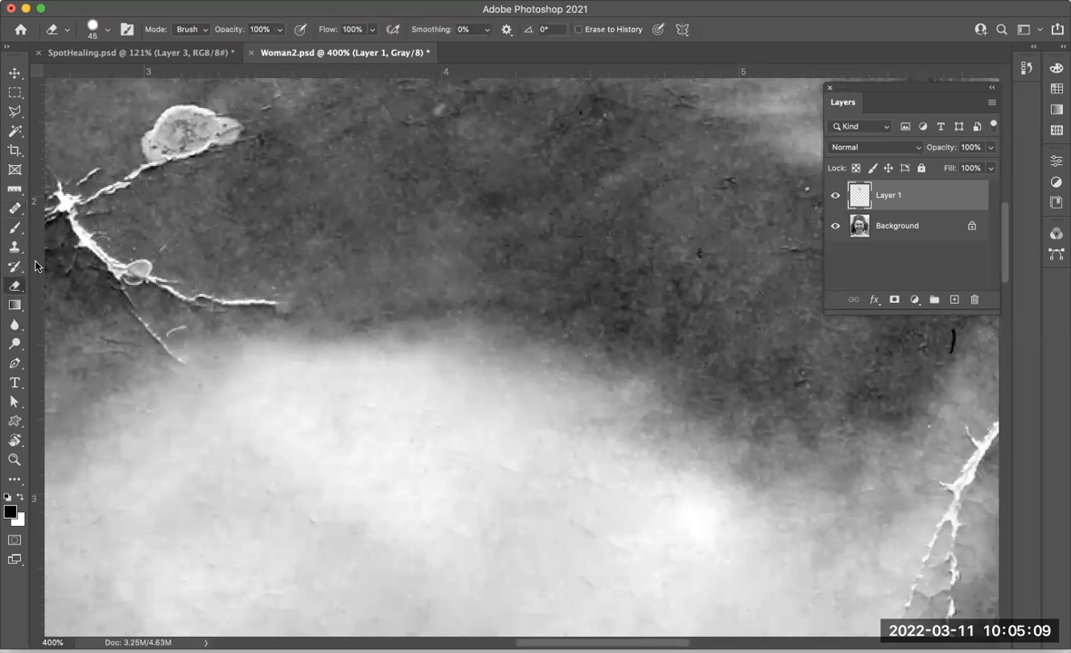
mouse_move(432, 217)
left_mouse_down()
mouse_move(427, 245)
mouse_move(350, 263)
mouse_move(372, 218)
mouse_move(456, 256)
mouse_move(466, 275)
mouse_move(623, 300)
left_mouse_up()
mouse_move(560, 260)
left_mouse_down()
mouse_move(638, 227)
mouse_move(524, 259)
mouse_move(553, 240)
mouse_move(477, 195)
left_mouse_up()
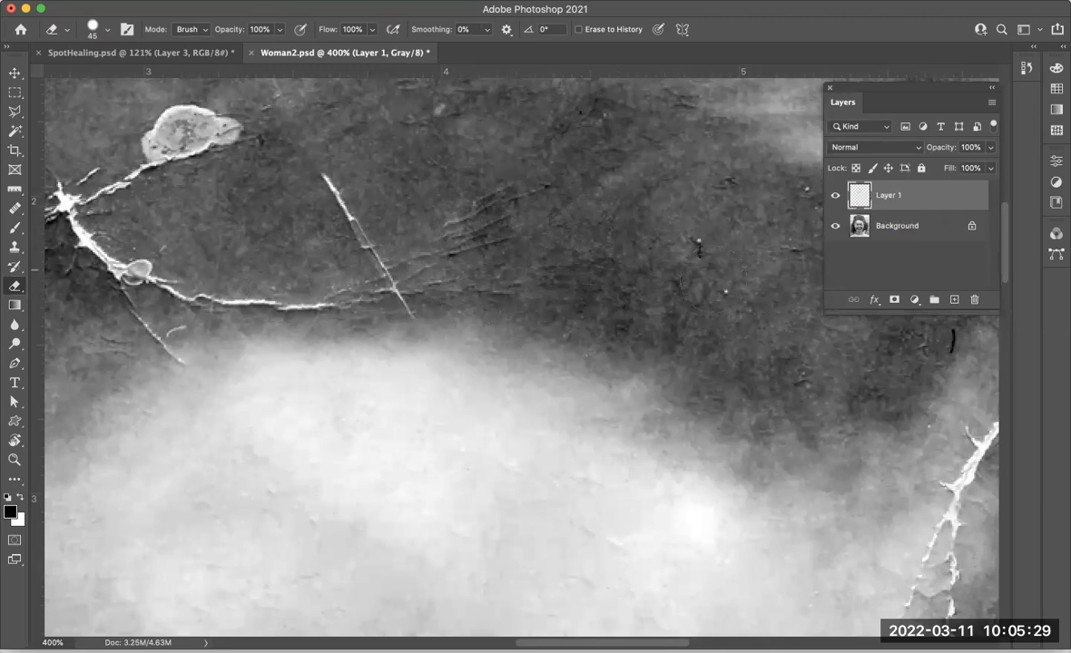
left_click_drag(357, 267, 285, 136)
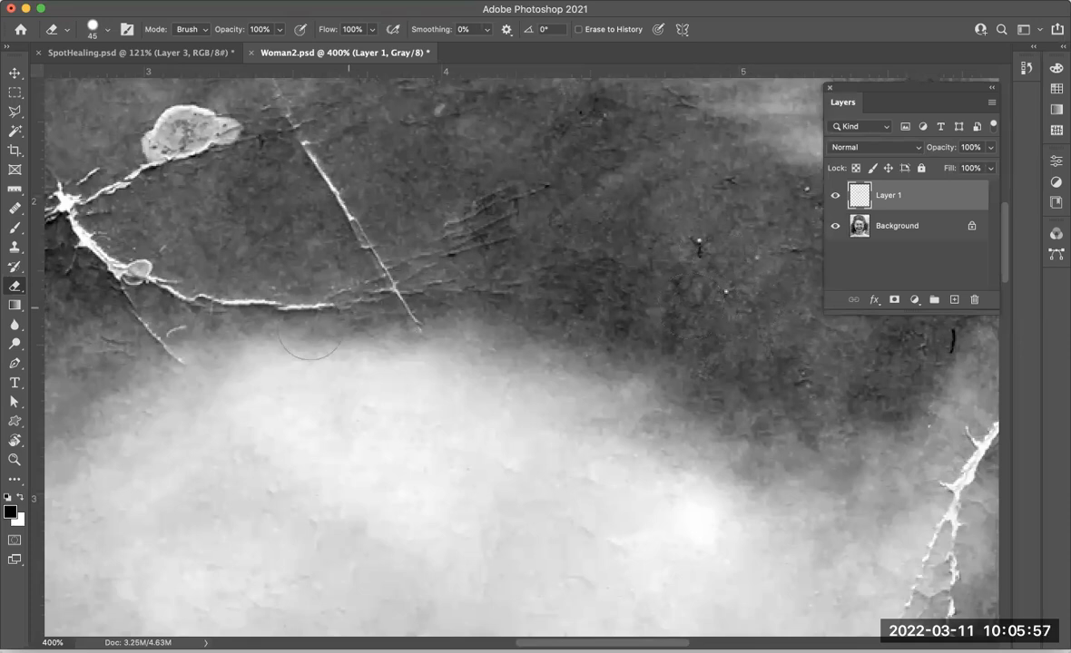
Set up the Clone Stamp with a 20 px brush sampling All Layers
left_click(13, 254)
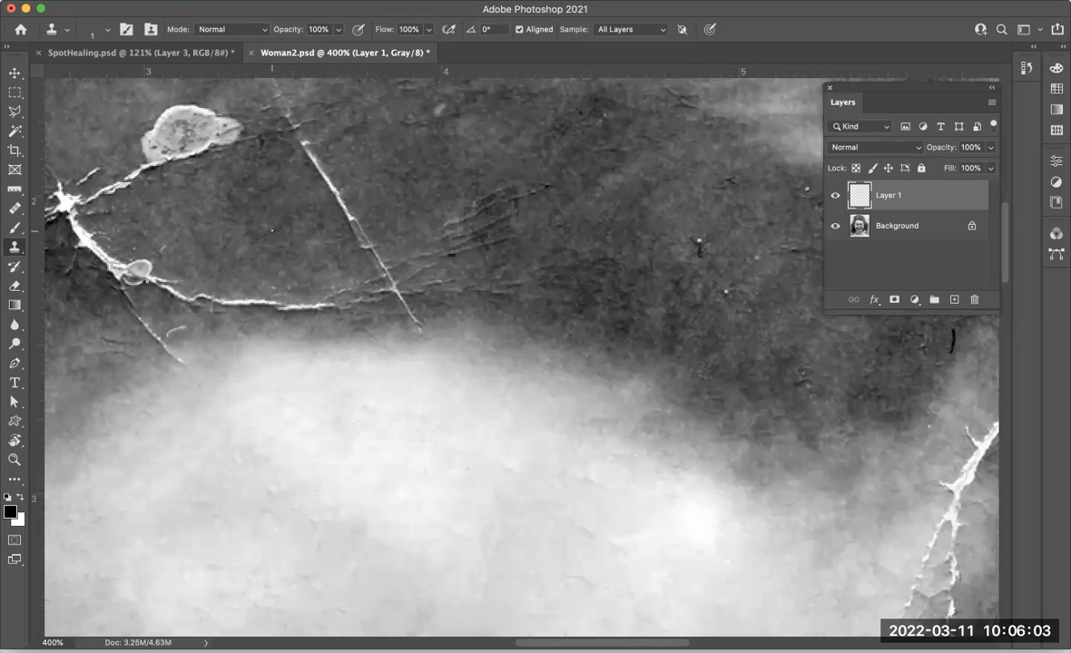
key("bracketright")
key("bracketright")
key("bracketright")
key("bracketright")
key("bracketright")
key("bracketright")
key("bracketright")
left_click(632, 33)
left_click(630, 32)
left_click(635, 32)
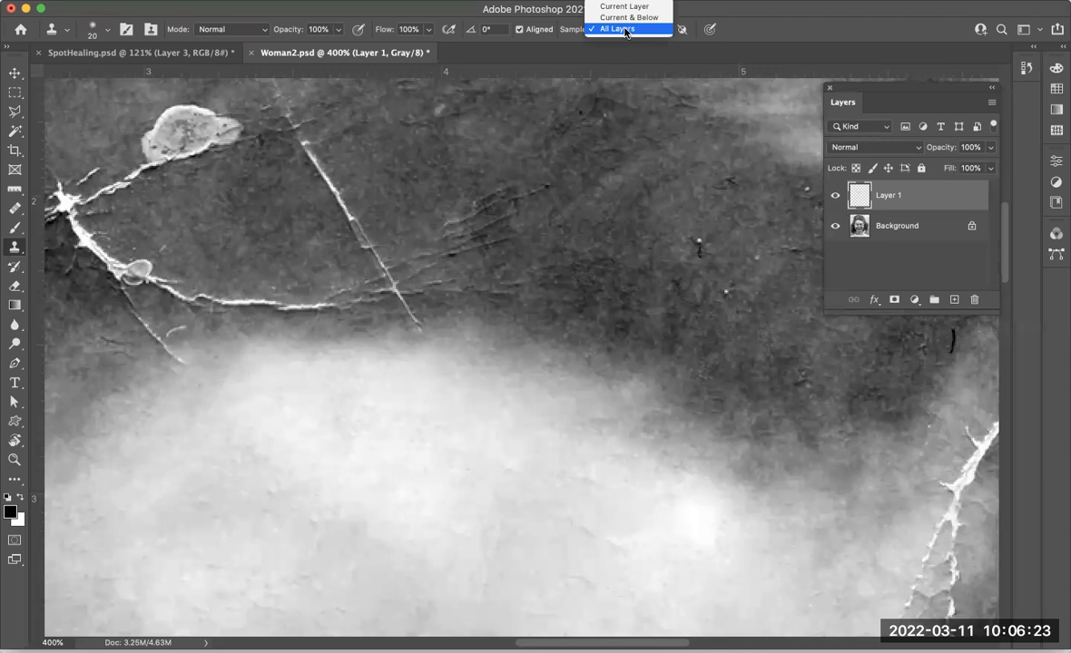
left_click(626, 30)
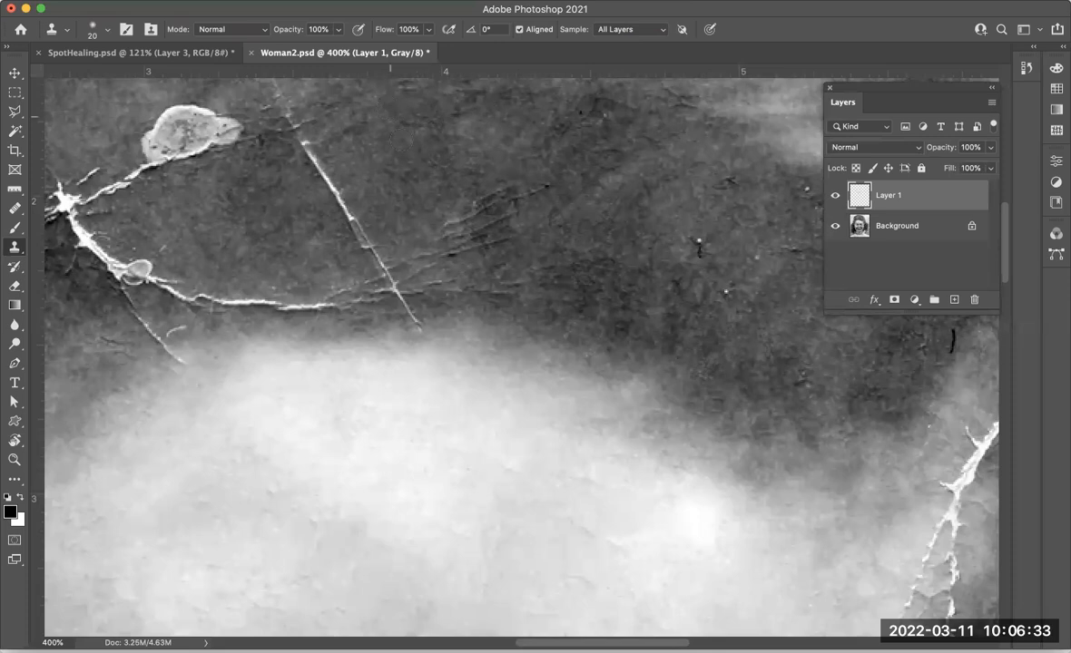
Clone clean hair over the upper part of the diagonal crack above the forehead
left_click(359, 225)
left_click(353, 218)
left_click(349, 210)
left_click(344, 202)
left_click(340, 193)
left_click(333, 188)
left_click(329, 181)
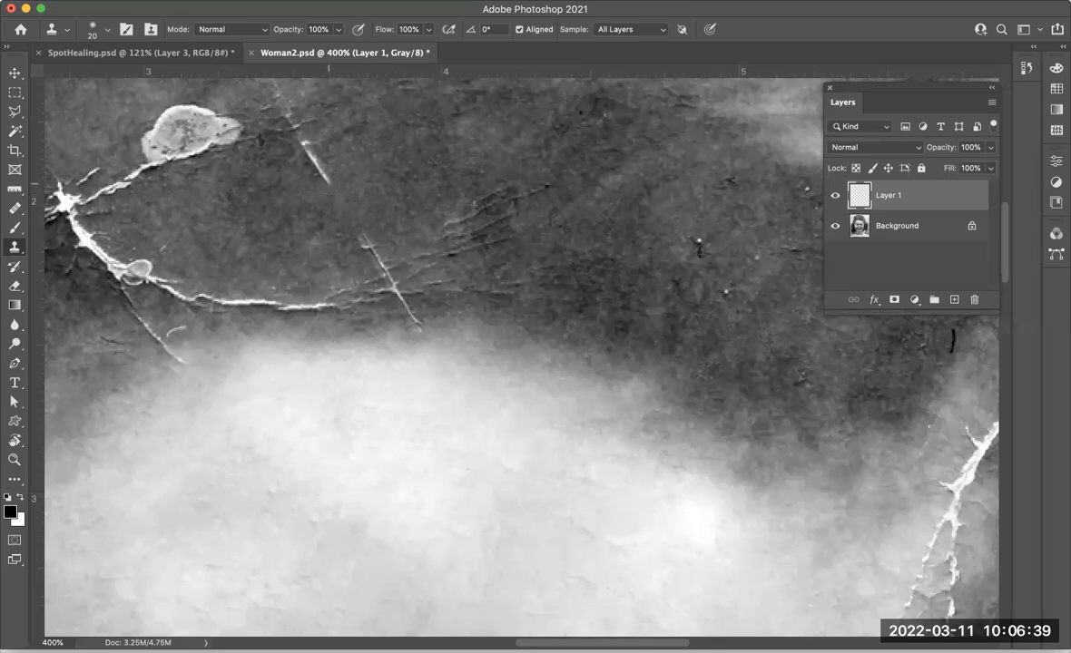
left_click(324, 176)
left_click(320, 172)
left_click(334, 194)
left_click(317, 165)
left_click(314, 160)
left_click(311, 155)
left_click(305, 148)
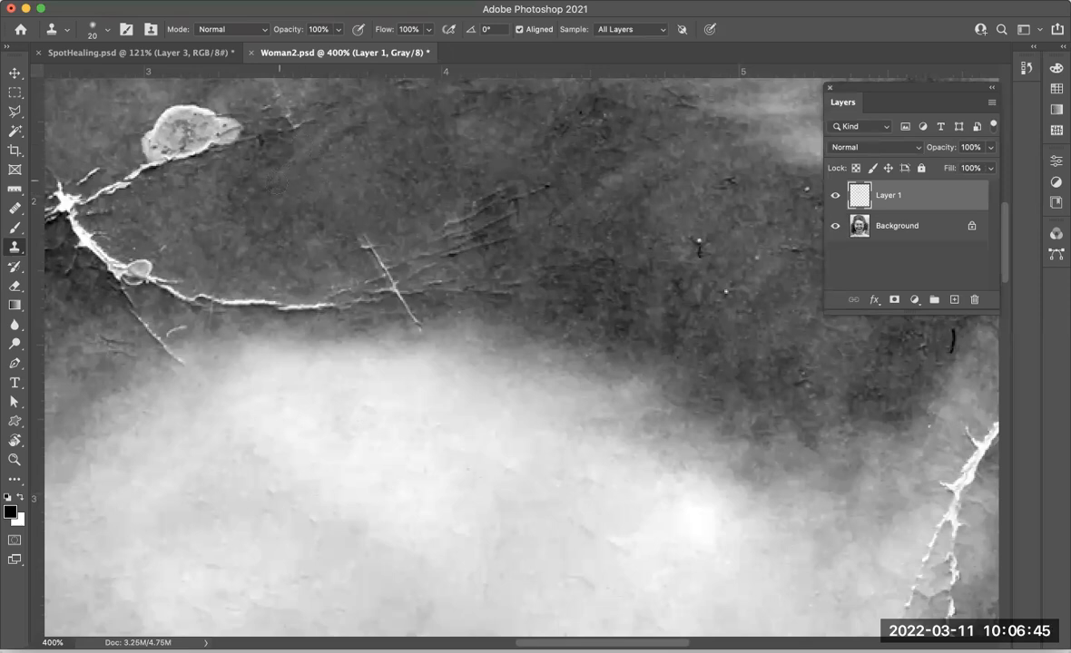
Clone hair from left of the diagonal crack over its middle section down to the crossing with the fine cracks
left_click(258, 194)
left_click(361, 234)
left_click(366, 245)
left_click(372, 249)
left_click(375, 255)
left_click(381, 264)
left_click(383, 267)
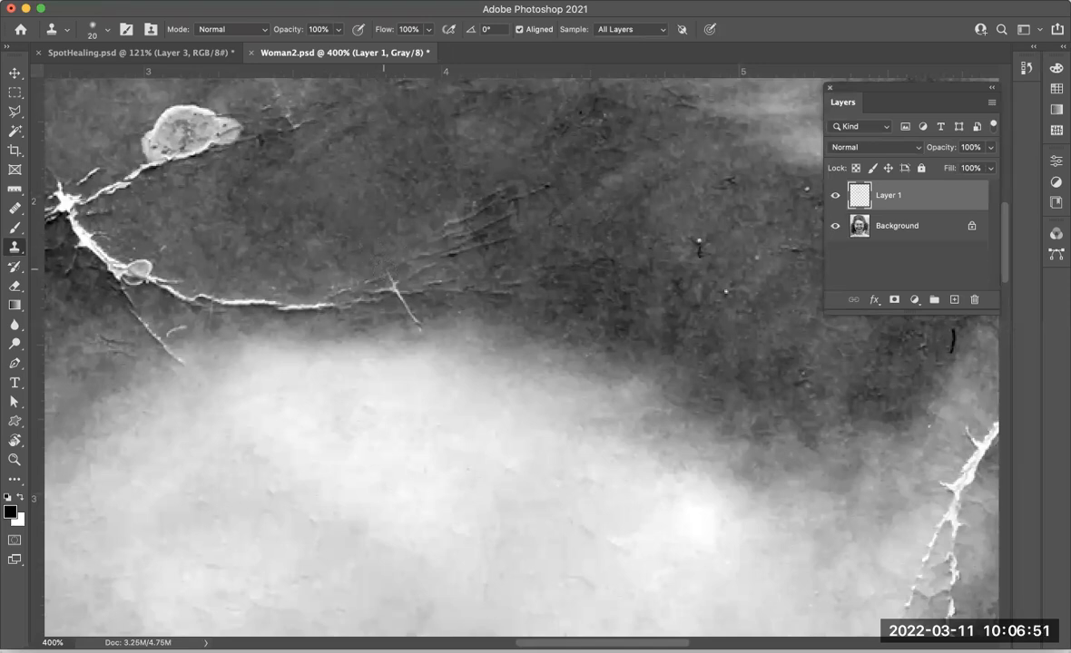
left_click(390, 276)
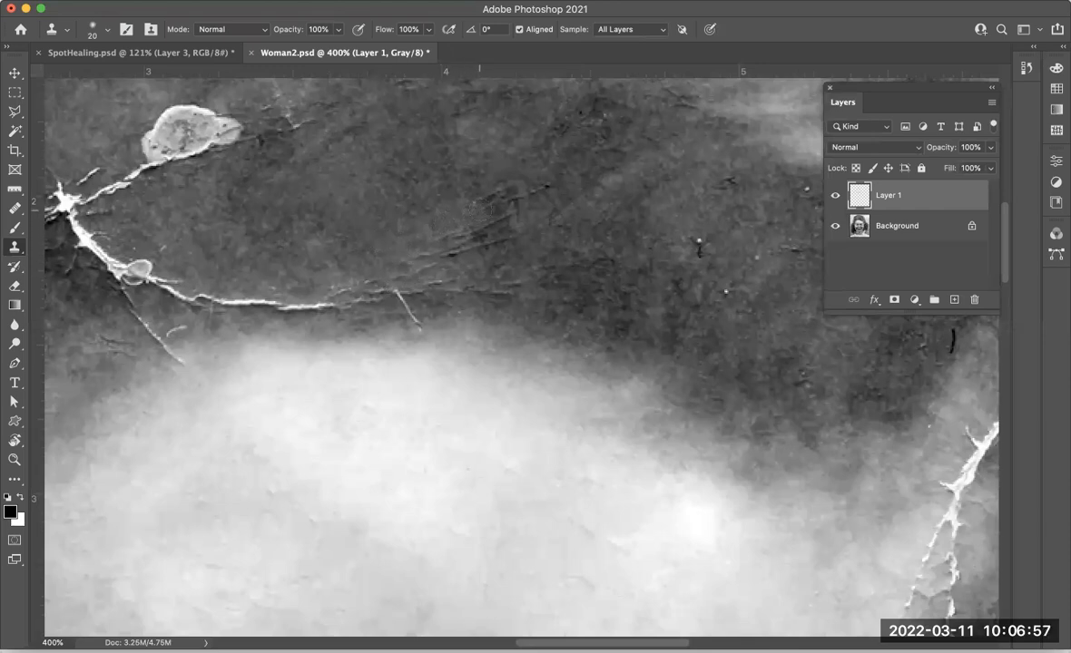
Clone clean hair over the fine branching cracks to the right of the diagonal crack
left_click(502, 193)
left_click(506, 189)
left_click(511, 194)
left_click(525, 192)
left_click(546, 185)
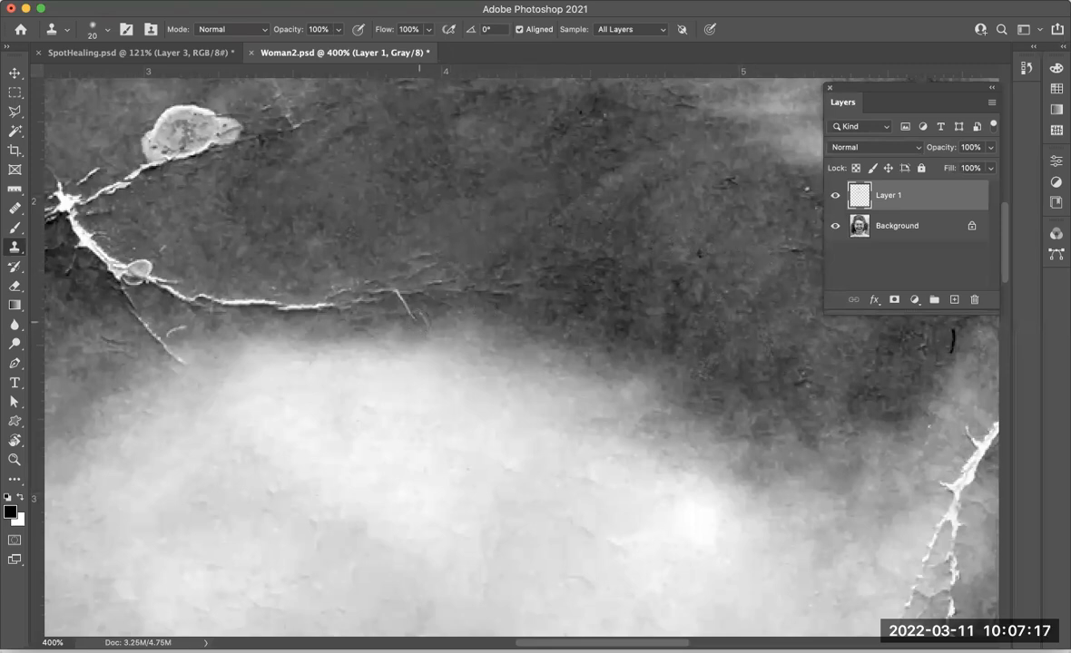
Clone matching hair tone over the diagonal crack's lower end at the hairline
left_click_drag(418, 319, 422, 325)
left_click(418, 322)
left_click(412, 315)
left_click(407, 310)
left_click(400, 301)
left_click(391, 295)
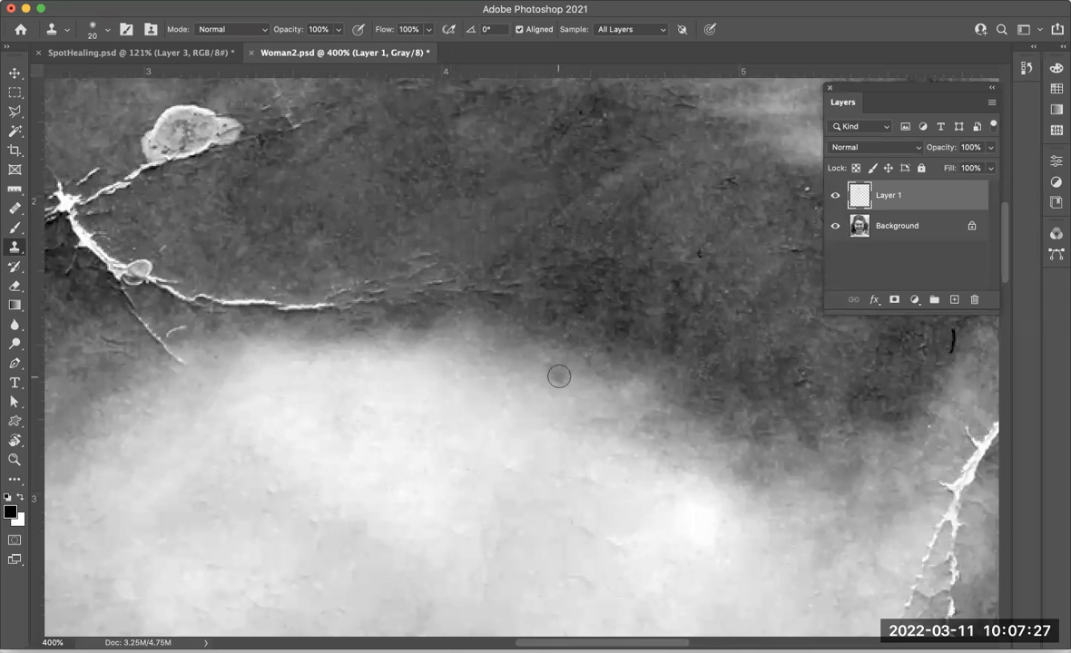
Clone the left-hand eye and eyebrow onto the middle of the forehead with a 400 px brush
scroll(559, 376, "down", 10)
scroll(559, 376, "down", 3)
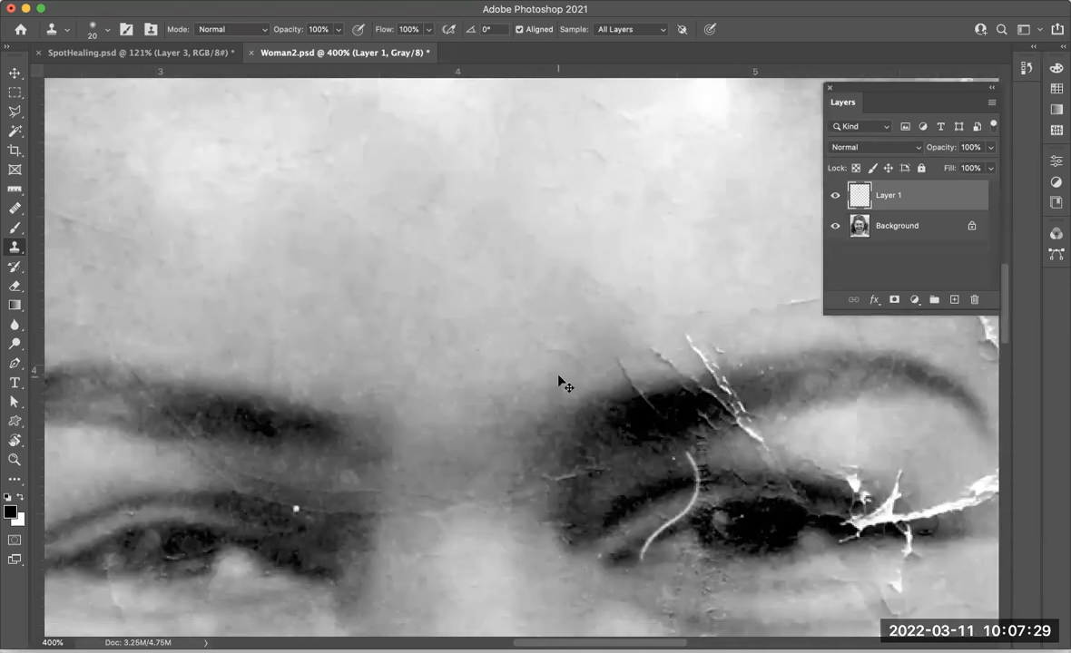
scroll(536, 375, "down", 2)
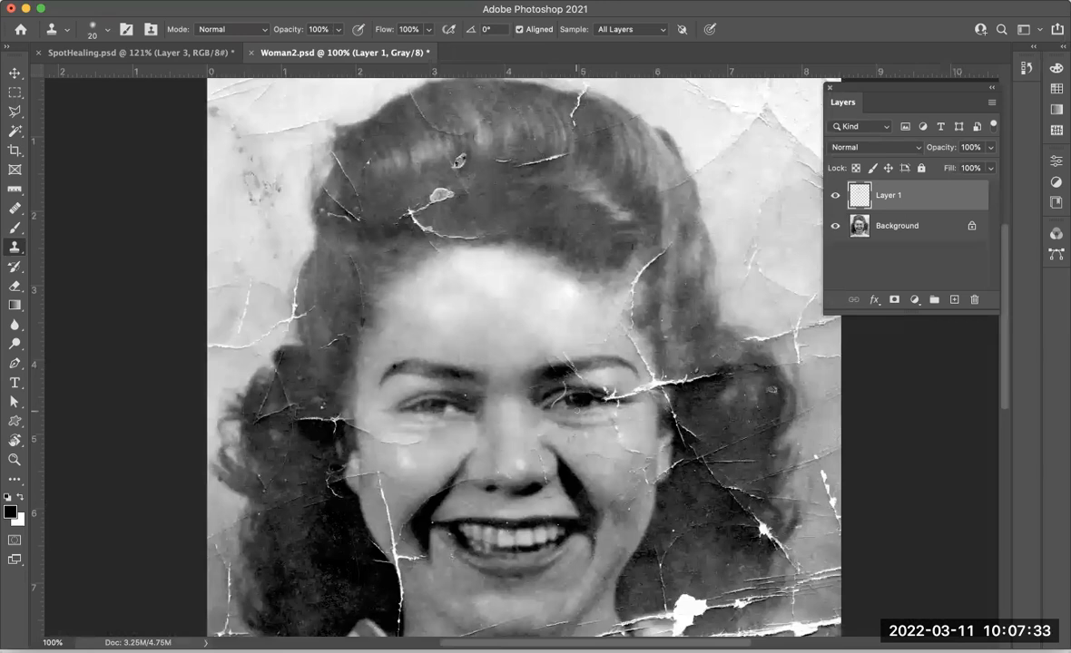
key("bracketright")
key("bracketright")
key("bracketright")
key("bracketright")
key("bracketright")
key("bracketright")
key("bracketright")
key("bracketright")
key("bracketright")
key("bracketright")
key("bracketright")
key("bracketright")
key("bracketright")
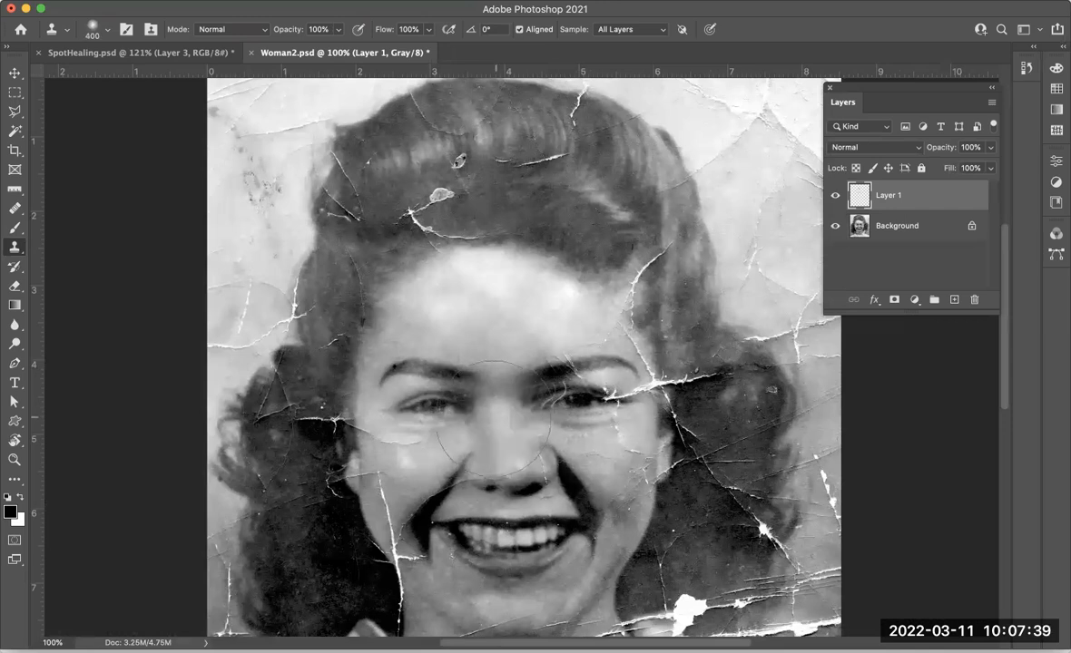
left_click(434, 408, "alt")
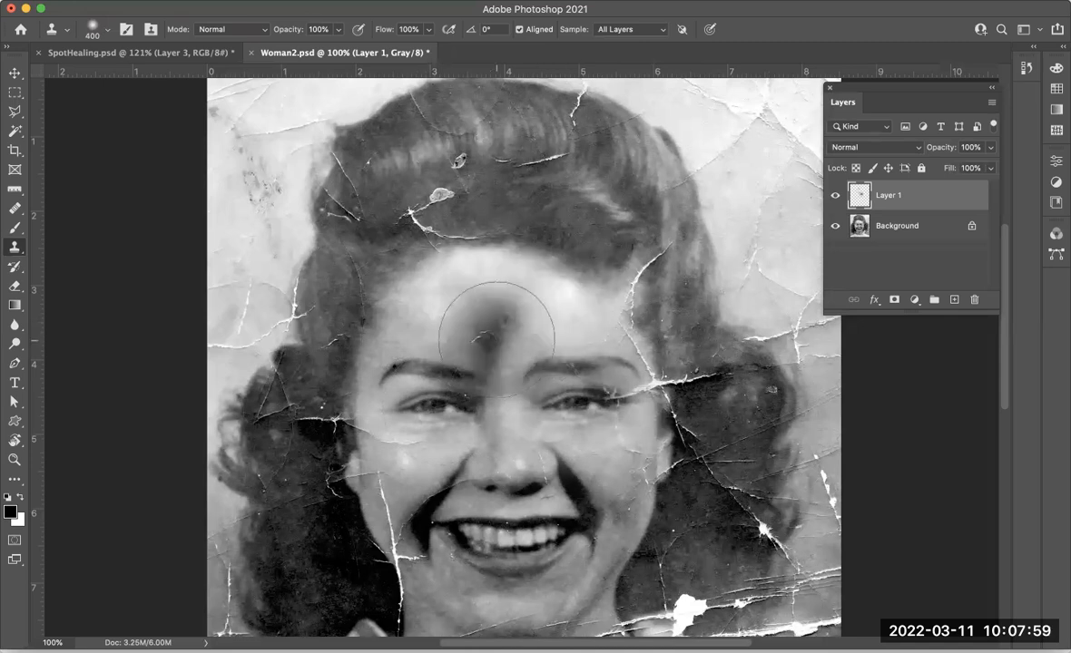
left_click(429, 408, "alt")
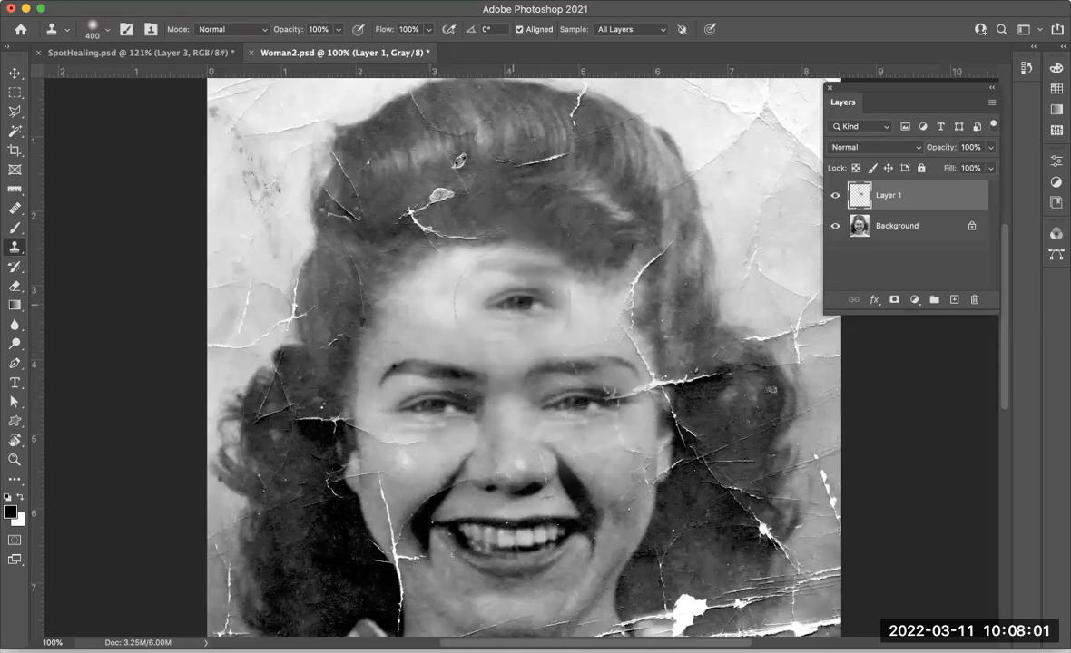
mouse_move(504, 312)
left_mouse_down()
mouse_move(474, 283)
mouse_move(498, 301)
mouse_move(480, 283)
mouse_move(503, 291)
left_mouse_up()
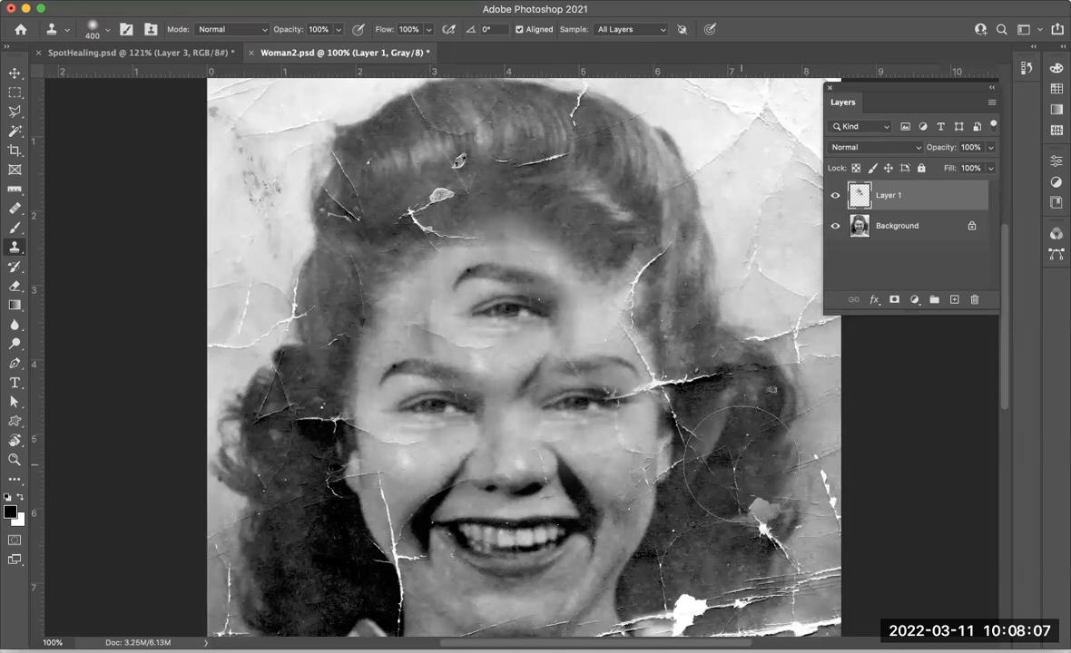
Sample the mouth and clone a copy of it over the nose
left_click_drag(635, 449, 622, 427)
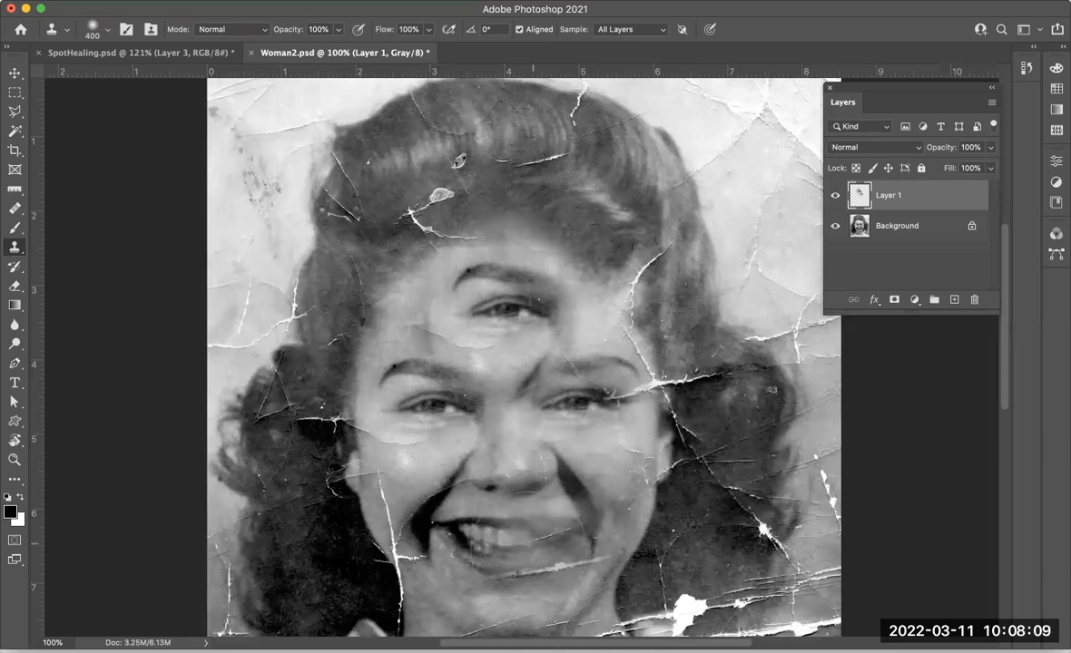
left_click(513, 549, "alt")
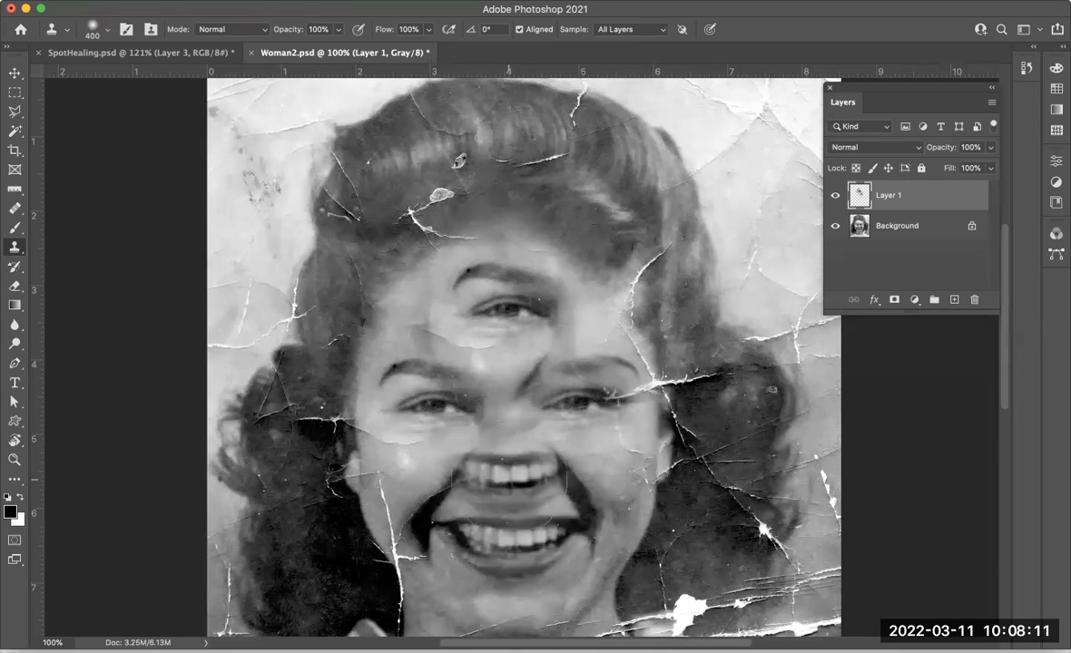
mouse_move(509, 468)
left_mouse_down()
mouse_move(499, 438)
mouse_move(486, 436)
left_mouse_up()
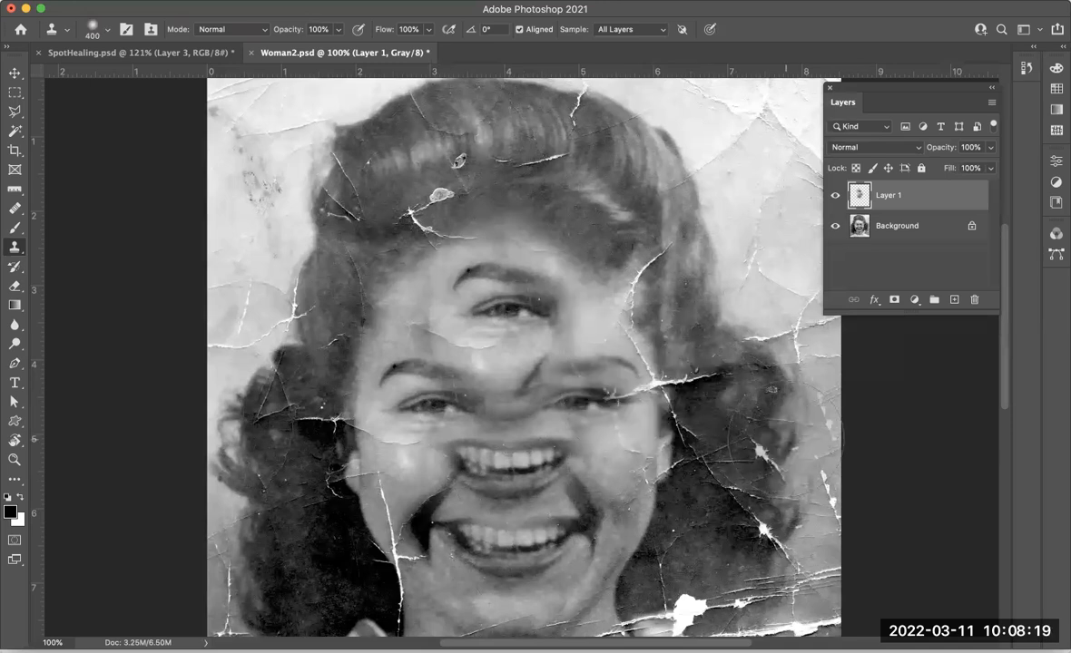
Erase the cloned eye and mouth from the face on Layer 1 with a 250 px Eraser
key("b")
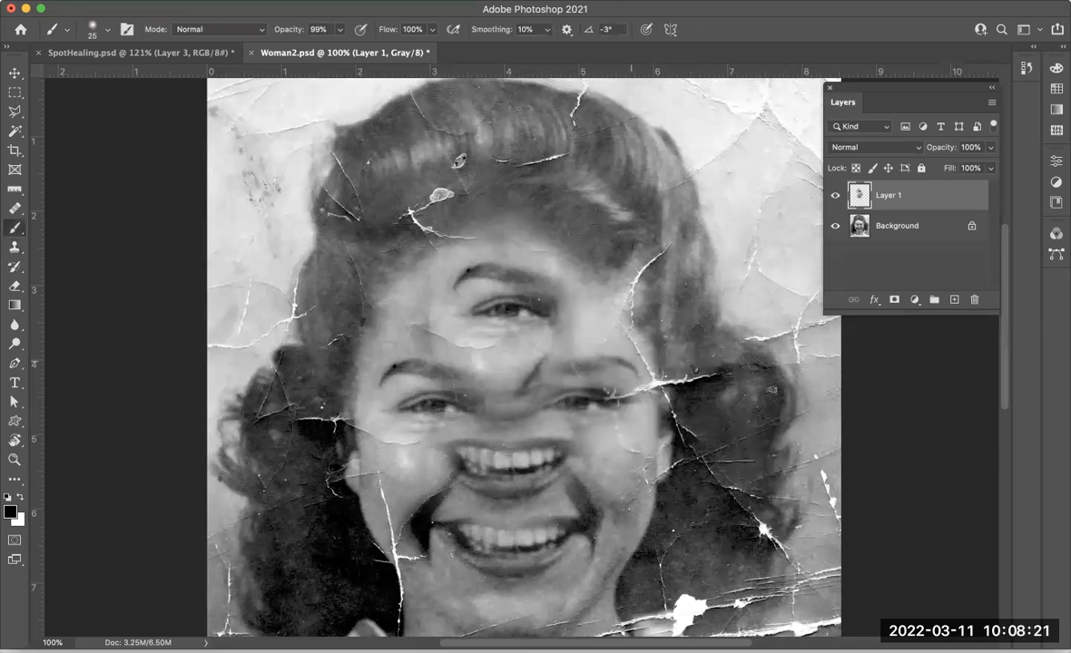
key("bracketright")
key("e")
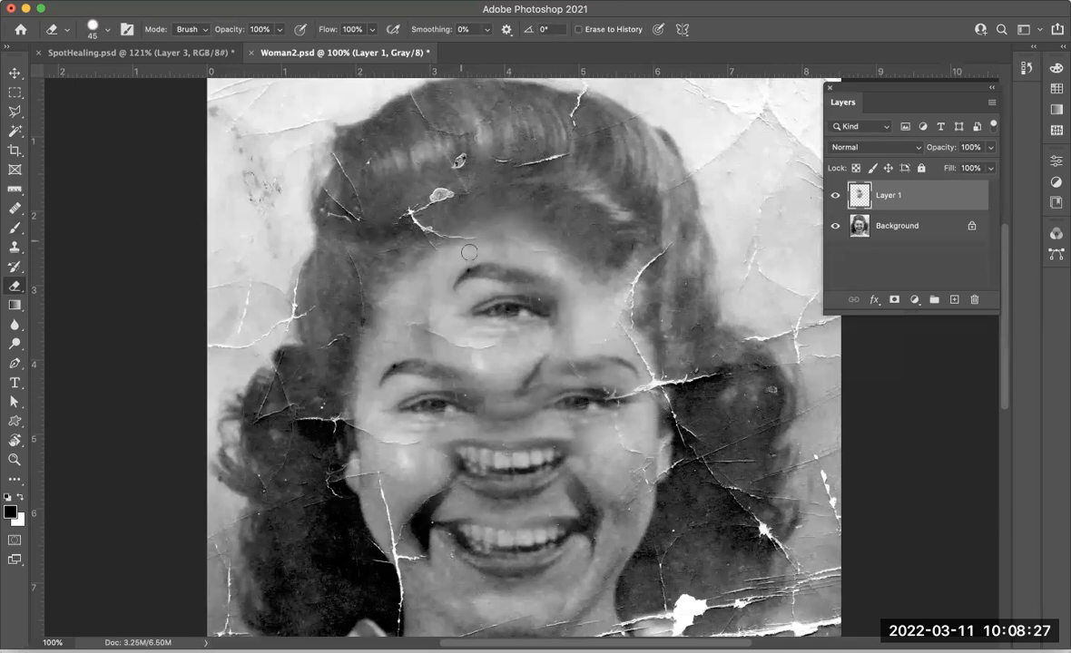
key("bracketright")
key("bracketright")
key("bracketright")
key("bracketright")
key("bracketright")
key("bracketright")
key("bracketright")
mouse_move(495, 295)
left_mouse_down()
mouse_move(440, 297)
mouse_move(459, 325)
mouse_move(490, 239)
mouse_move(581, 377)
mouse_move(579, 490)
mouse_move(417, 513)
mouse_move(445, 463)
mouse_move(358, 413)
left_mouse_up()
mouse_move(558, 373)
left_mouse_down()
mouse_move(622, 404)
mouse_move(596, 474)
mouse_move(604, 470)
mouse_move(531, 558)
mouse_move(481, 542)
mouse_move(507, 527)
mouse_move(475, 535)
left_mouse_up()
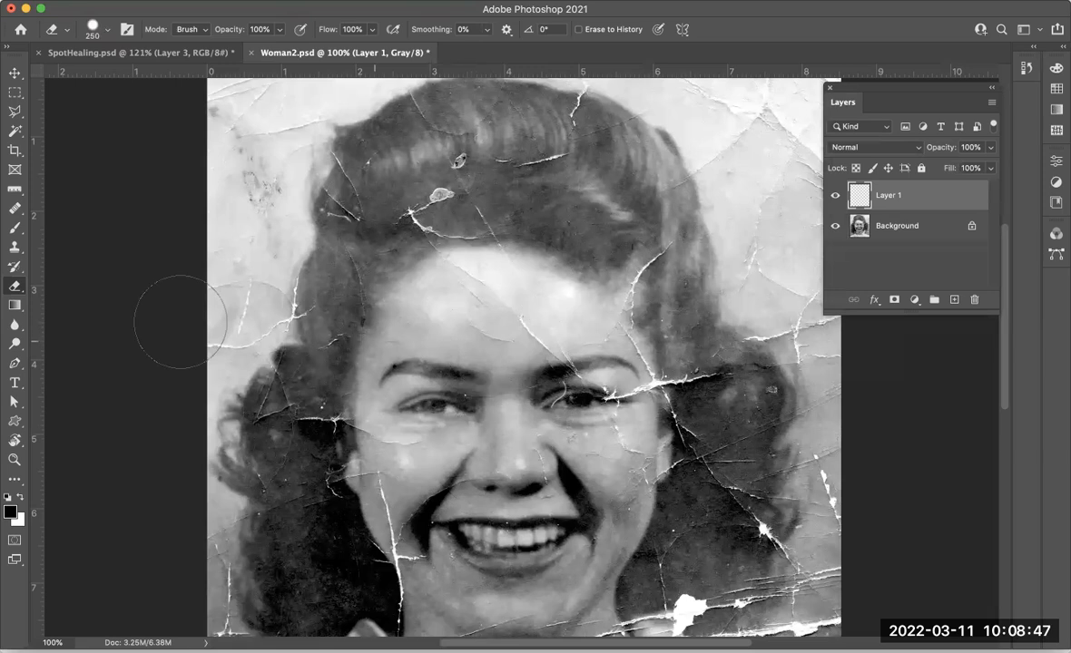
Clone sampled forehead skin over the upper forehead scratch with a 175 px Clone Stamp and continue cloning down across the eyes and nose
key("s")
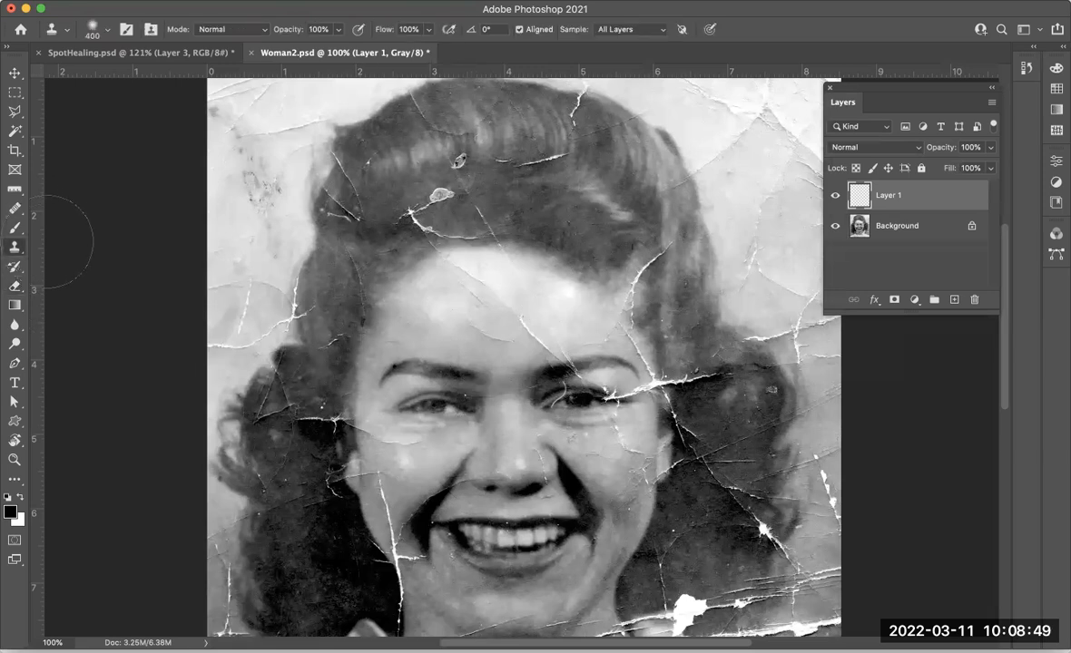
key("bracketleft")
key("bracketleft")
key("bracketleft")
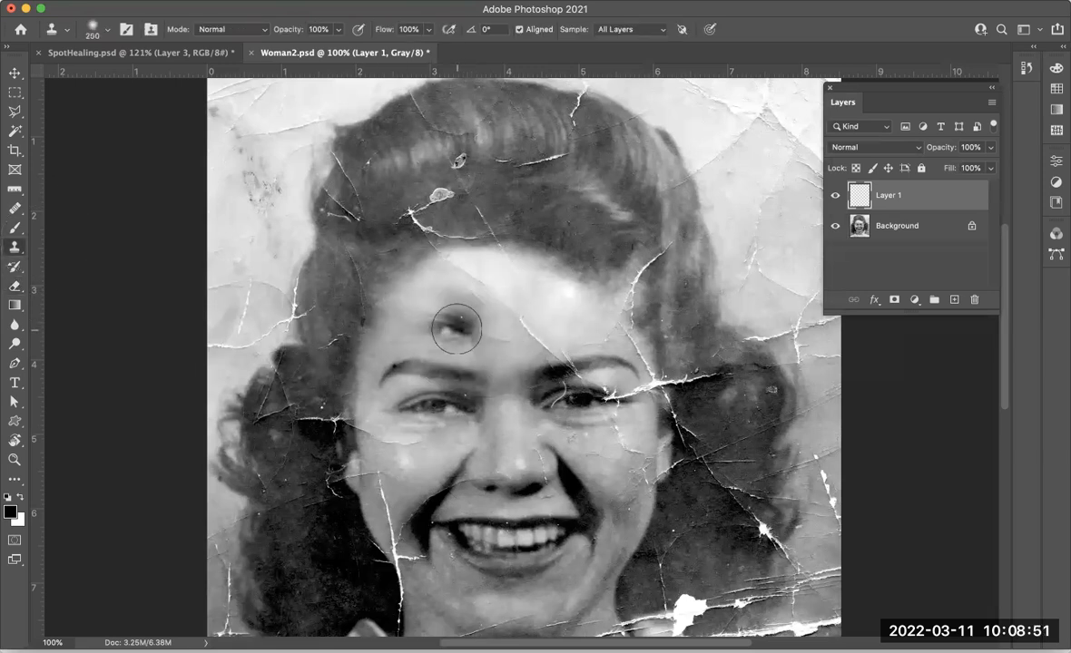
left_click(455, 325, "alt")
mouse_move(475, 323)
left_mouse_down()
mouse_move(492, 334)
mouse_move(460, 280)
left_mouse_up()
left_click(467, 322)
left_click(483, 328, "alt")
left_click(477, 281)
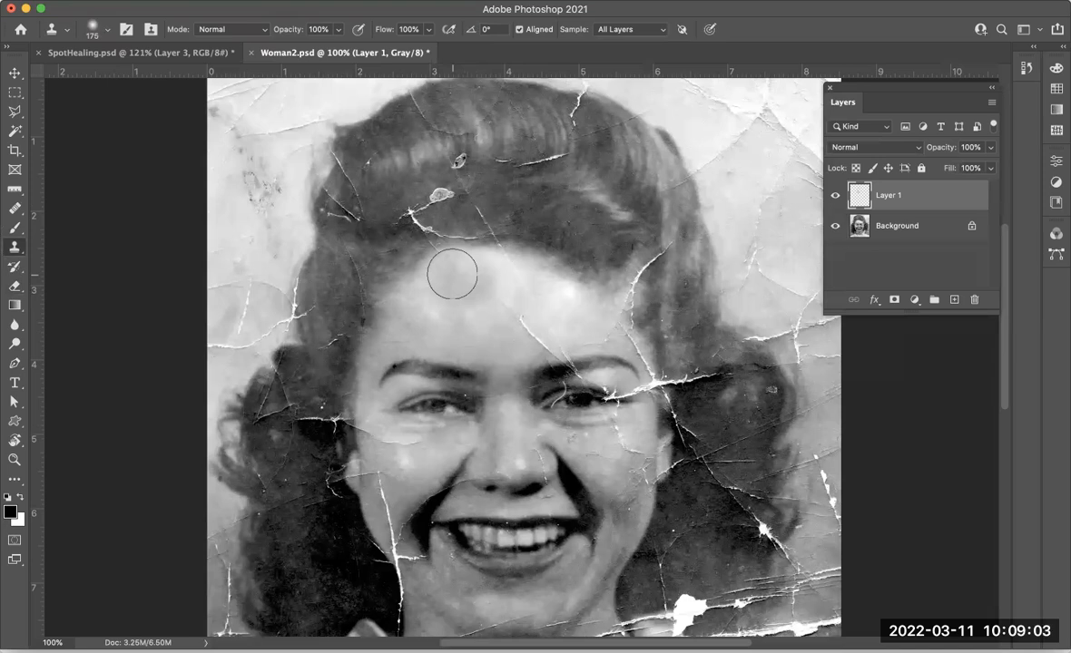
mouse_move(476, 301)
left_mouse_down()
mouse_move(497, 329)
mouse_move(533, 324)
mouse_move(507, 297)
mouse_move(466, 305)
mouse_move(451, 343)
mouse_move(405, 319)
mouse_move(372, 334)
mouse_move(392, 364)
mouse_move(366, 352)
mouse_move(413, 355)
mouse_move(501, 413)
mouse_move(477, 400)
mouse_move(482, 423)
mouse_move(461, 418)
mouse_move(488, 477)
mouse_move(490, 447)
mouse_move(537, 419)
mouse_move(548, 447)
mouse_move(481, 400)
mouse_move(518, 446)
left_mouse_up()
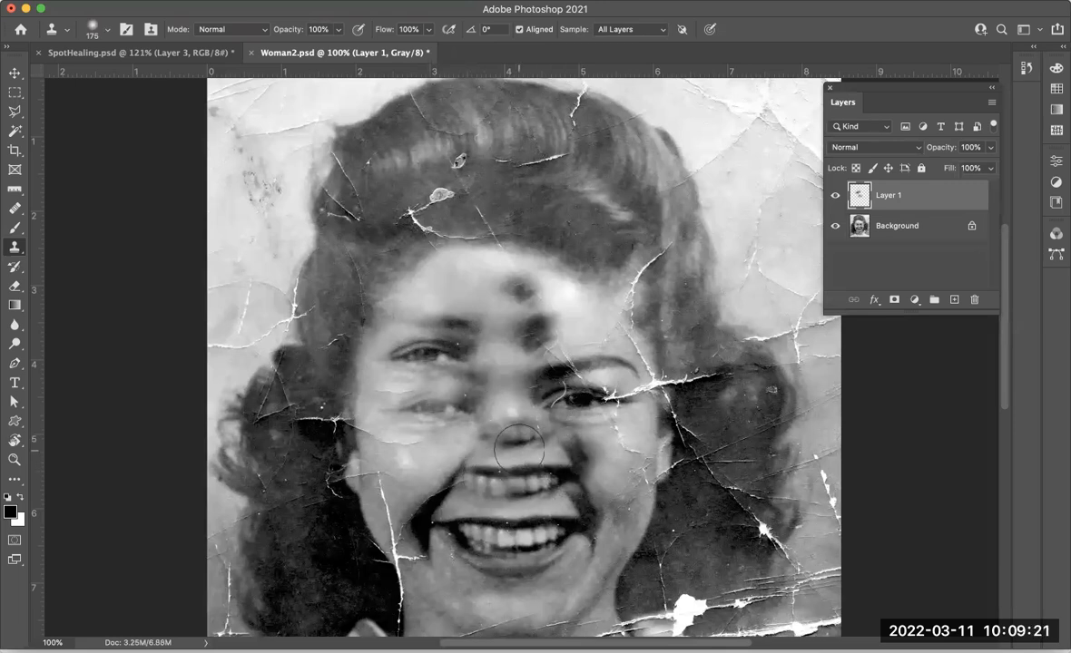